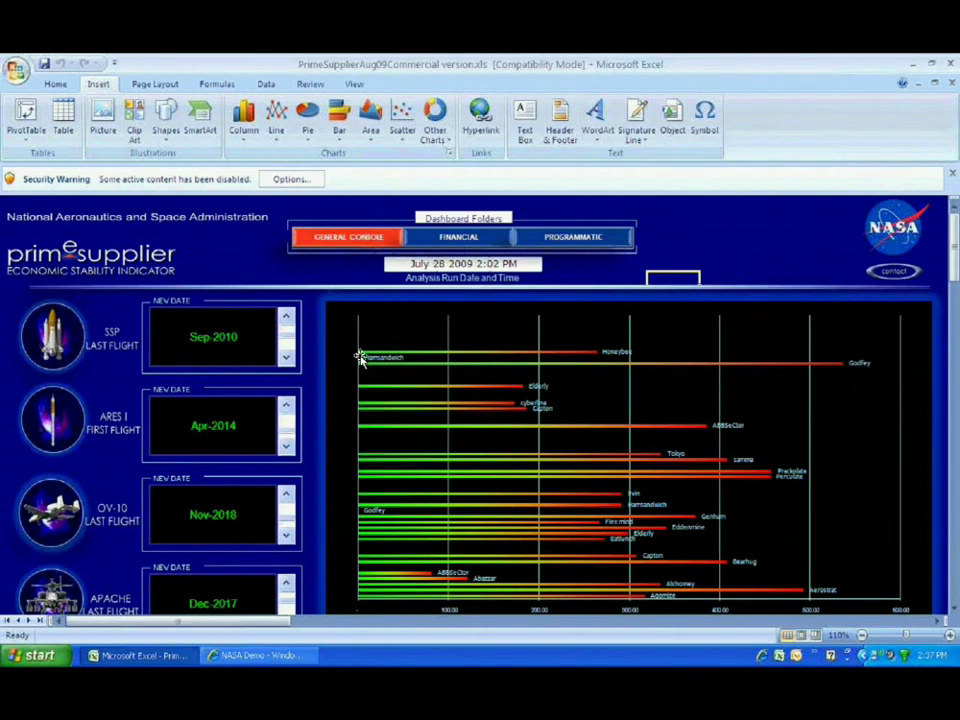
Step: Examine the general console dashboard, from the flight dates and supplier stability chart down through the NOA potential tables and risk lists
{"action": "scroll", "coordinate": [332, 352], "scroll_direction": "down", "scroll_amount": 1}
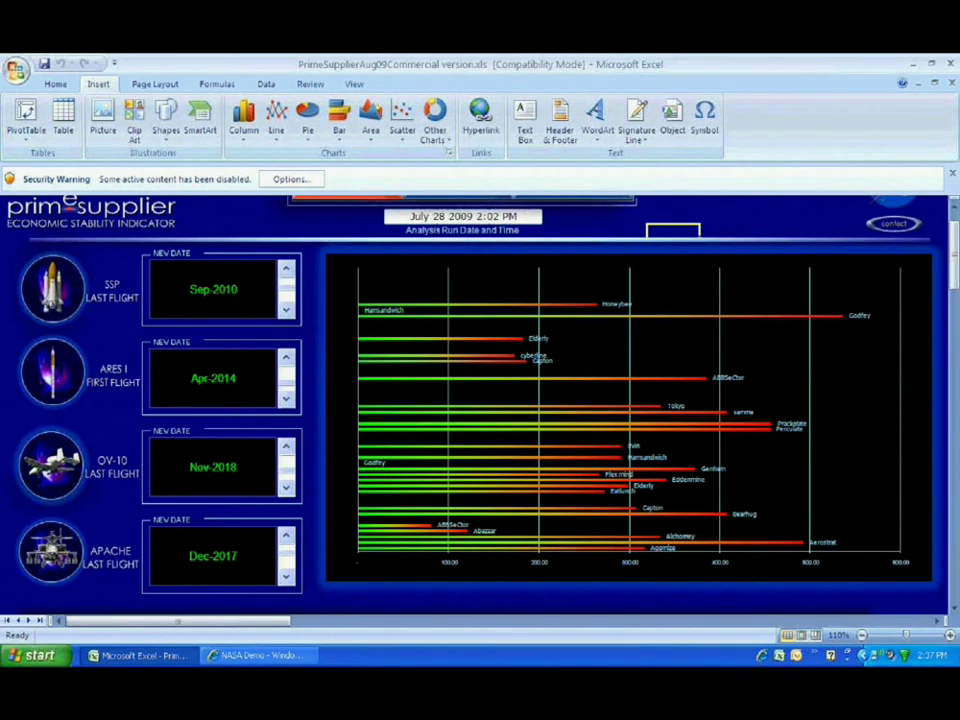
{"action": "scroll", "coordinate": [407, 352], "scroll_direction": "down", "scroll_amount": 1}
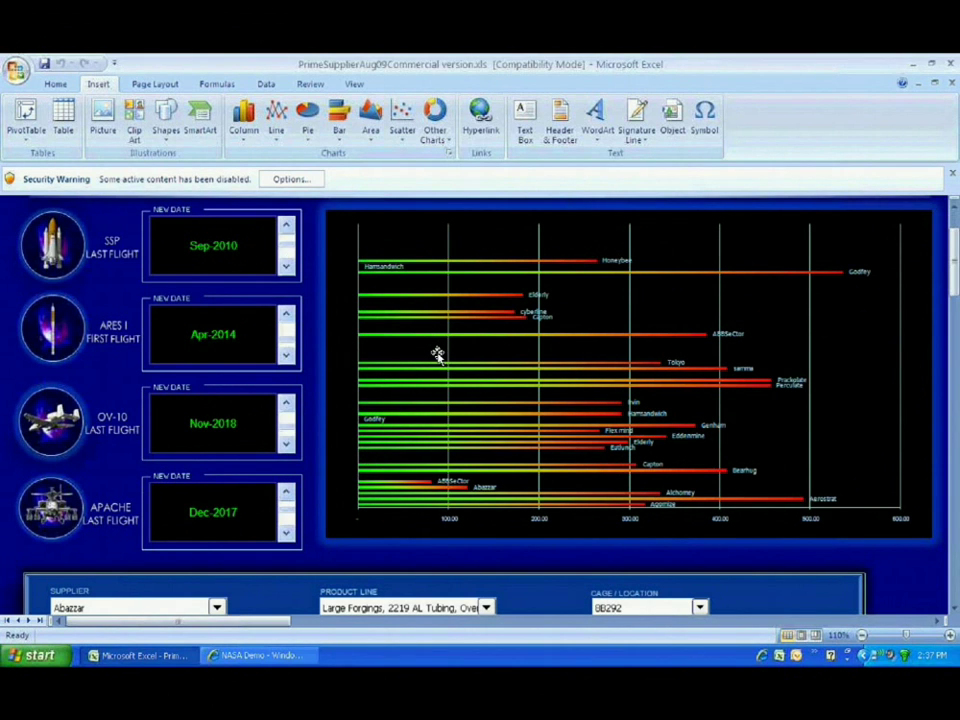
{"action": "scroll", "coordinate": [437, 320], "scroll_direction": "up", "scroll_amount": 1}
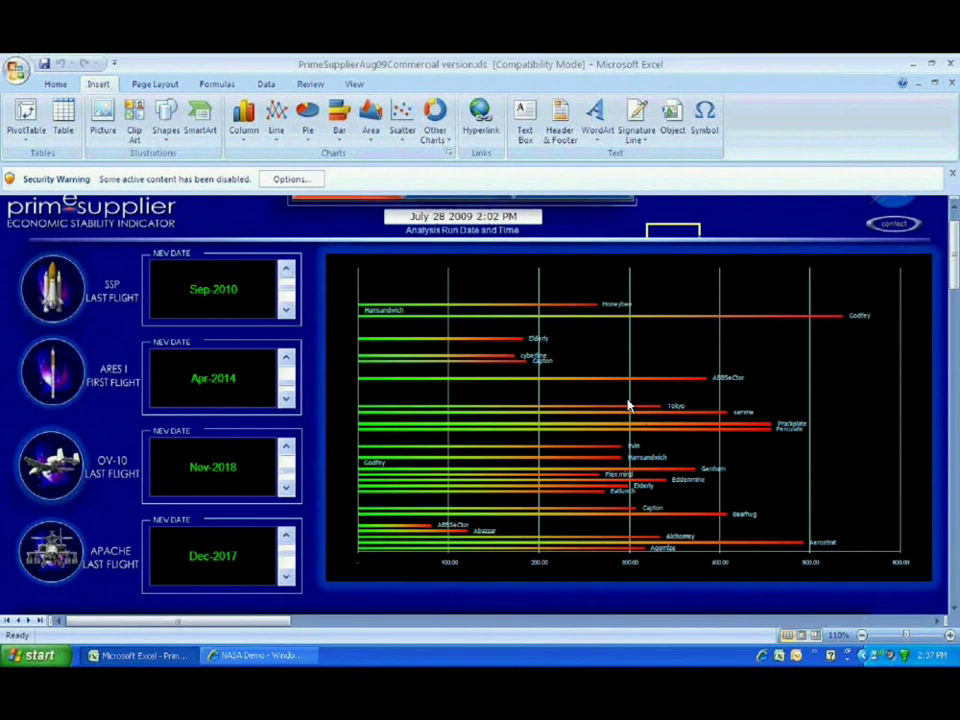
{"action": "scroll", "coordinate": [630, 405], "scroll_direction": "down", "scroll_amount": 4}
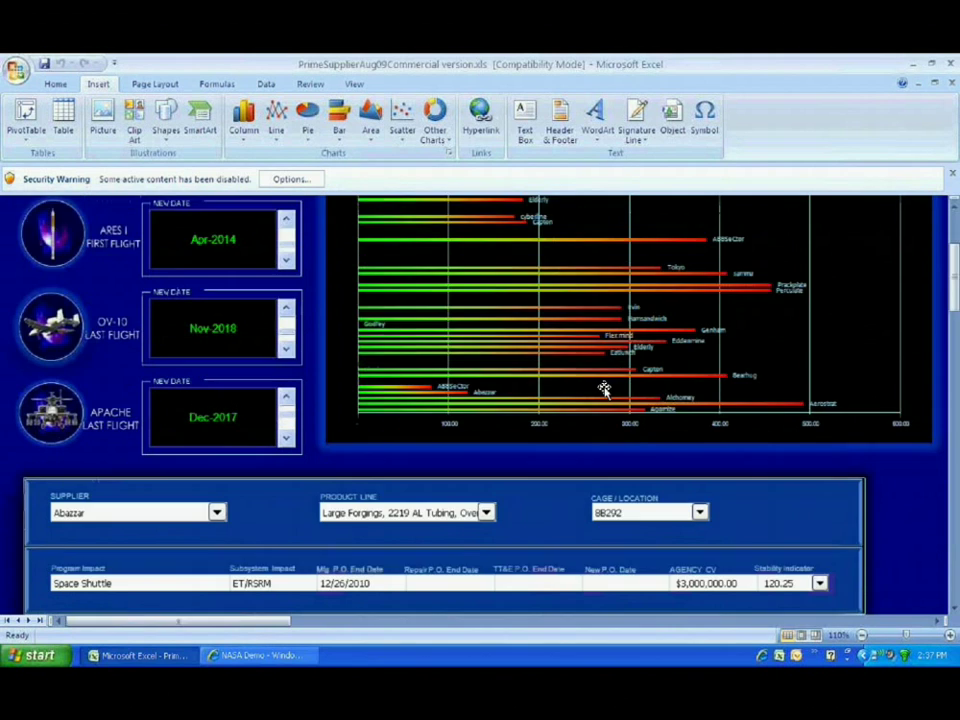
{"action": "scroll", "coordinate": [595, 385], "scroll_direction": "down", "scroll_amount": 2}
{"action": "scroll", "coordinate": [596, 387], "scroll_direction": "down", "scroll_amount": 8}
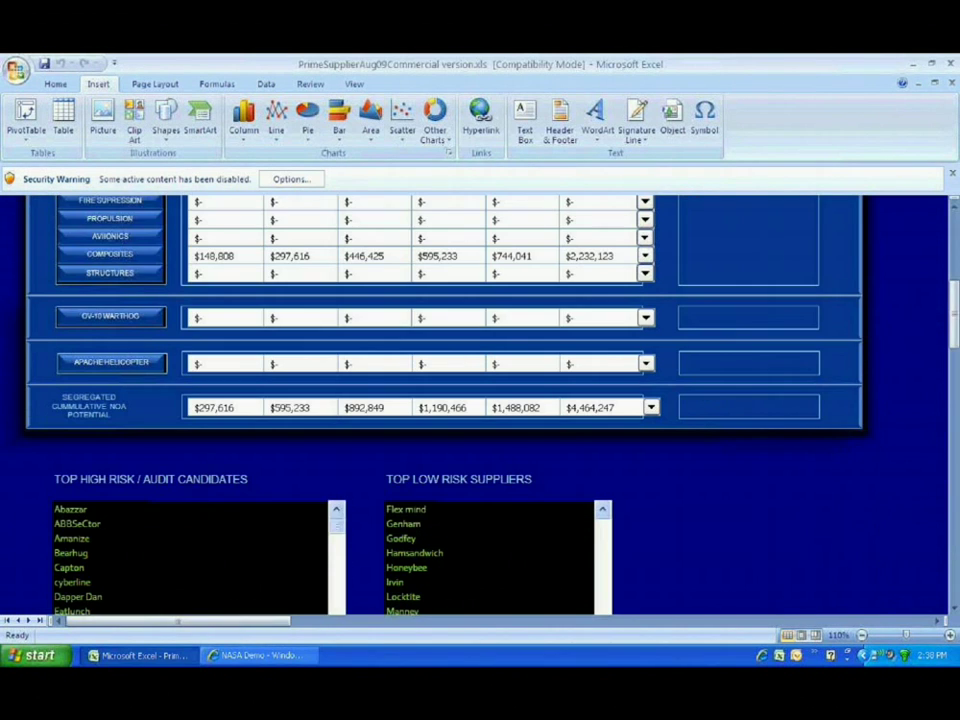
{"action": "scroll", "coordinate": [591, 387], "scroll_direction": "down", "scroll_amount": 8}
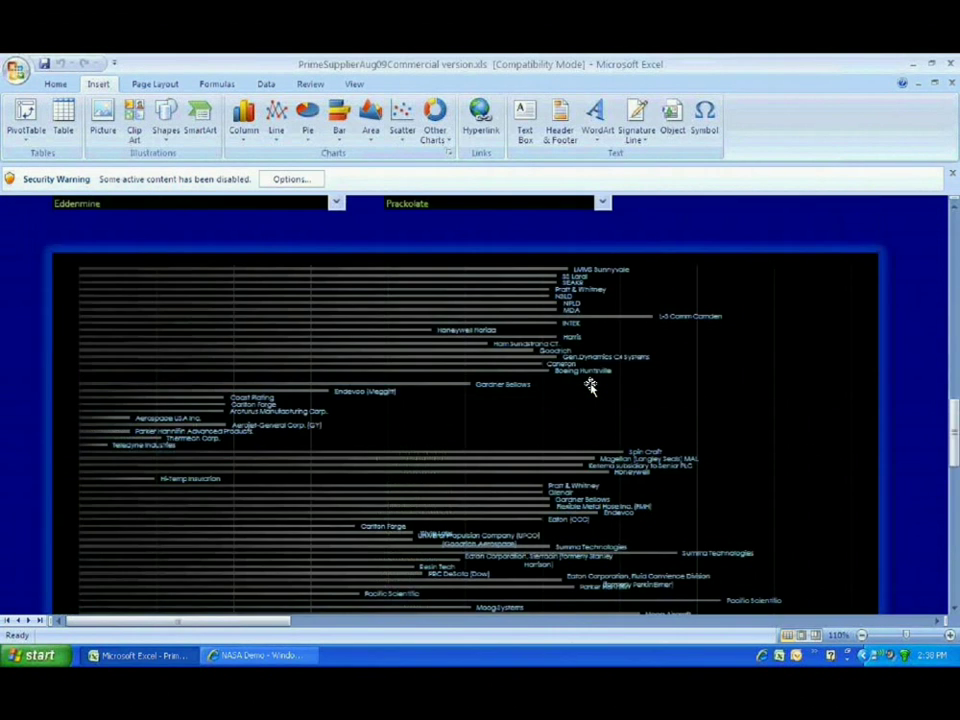
{"action": "scroll", "coordinate": [590, 386], "scroll_direction": "up", "scroll_amount": 3}
{"action": "scroll", "coordinate": [589, 386], "scroll_direction": "down", "scroll_amount": 3}
{"action": "scroll", "coordinate": [590, 386], "scroll_direction": "up", "scroll_amount": 8}
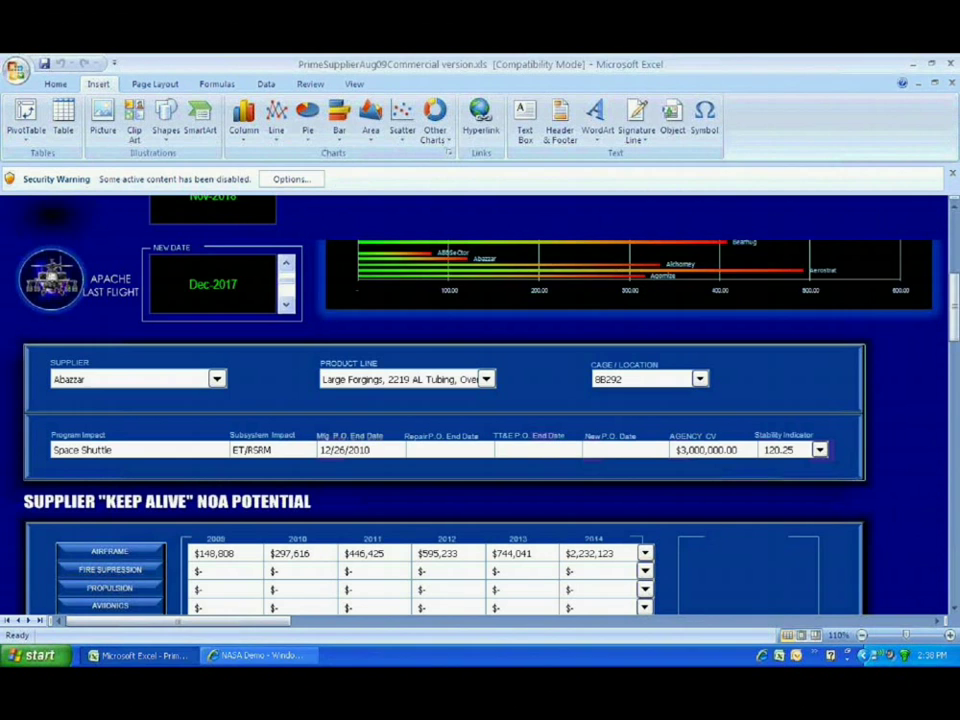
{"action": "scroll", "coordinate": [244, 326], "scroll_direction": "up", "scroll_amount": 6}
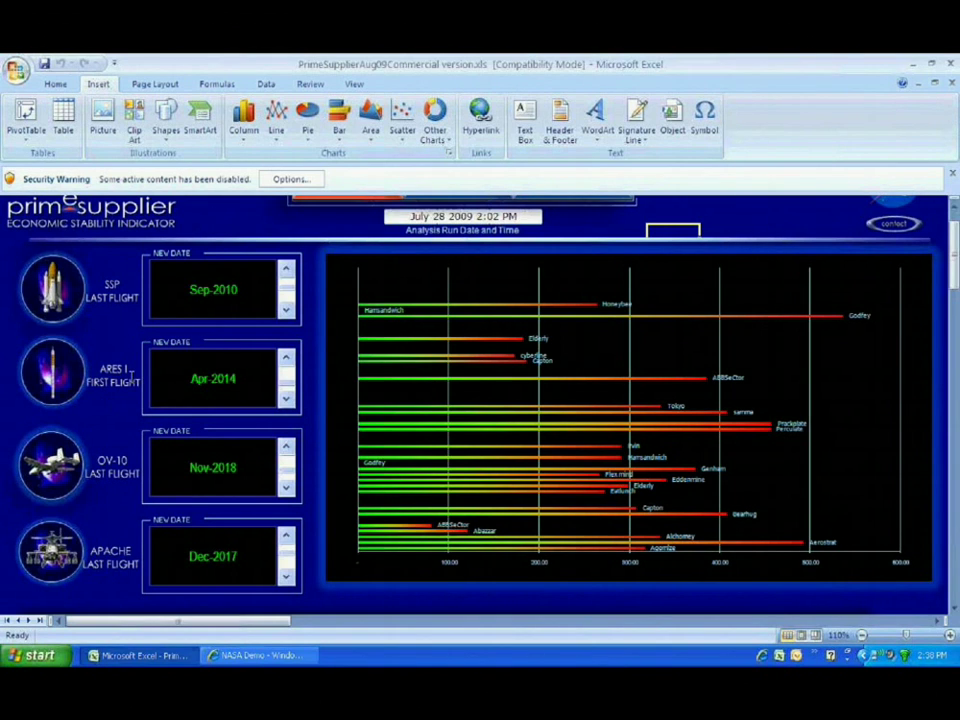
{"action": "scroll", "coordinate": [97, 352], "scroll_direction": "up", "scroll_amount": 1}
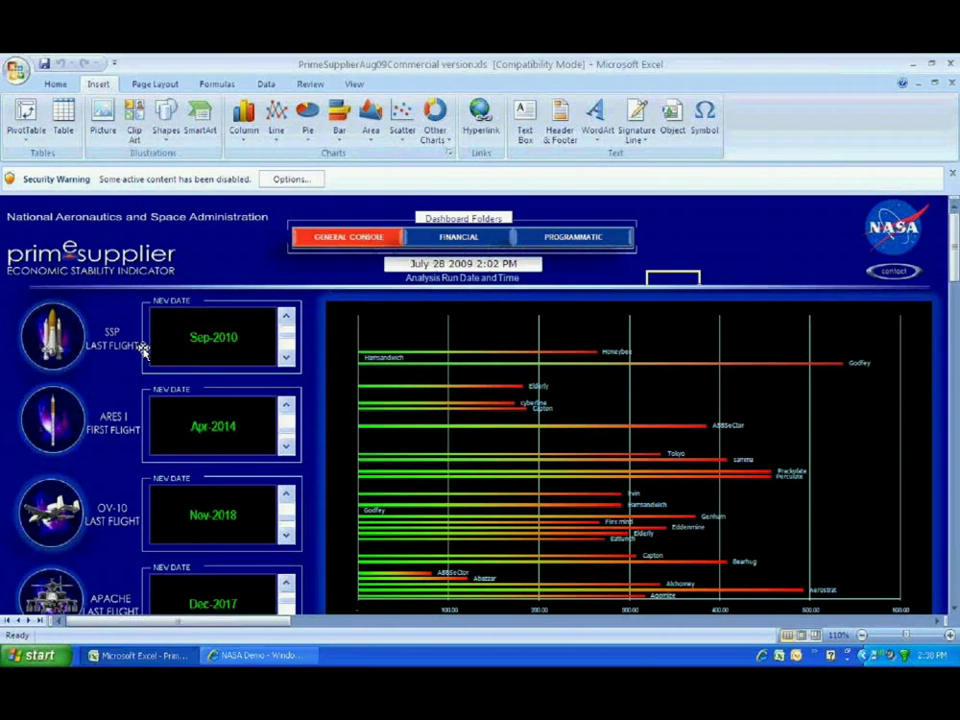
Step: Set the SSP last flight date to Jan-2011 and the Apache last flight date to Feb-2018
{"action": "left_click", "coordinate": [287, 362]}
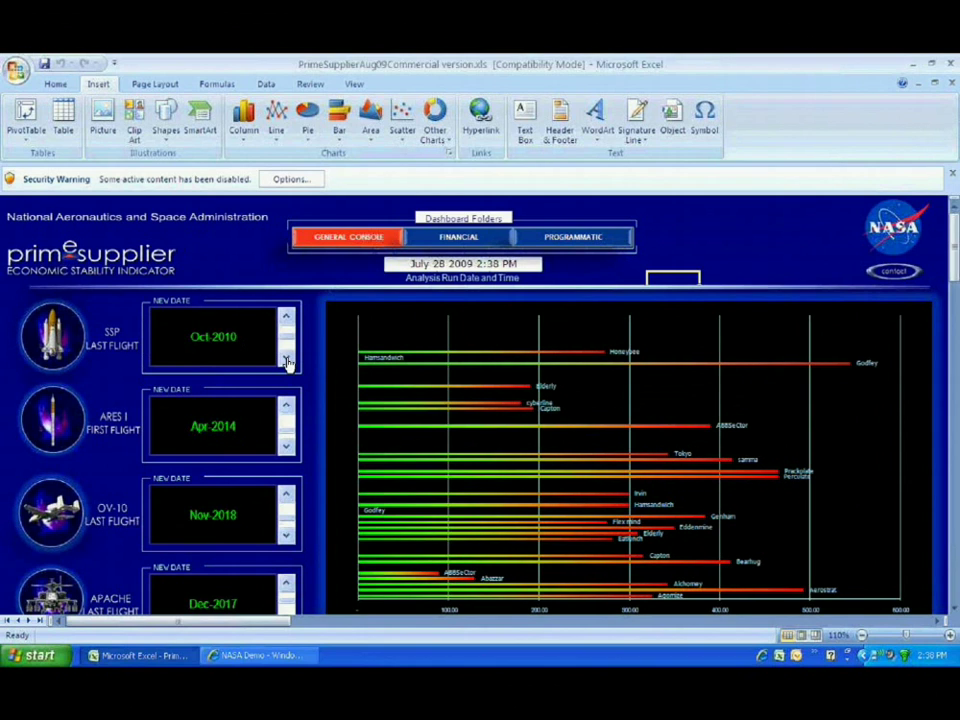
{"action": "left_click", "coordinate": [287, 362]}
{"action": "left_click", "coordinate": [287, 362]}
{"action": "scroll", "coordinate": [343, 370], "scroll_direction": "down", "scroll_amount": 1}
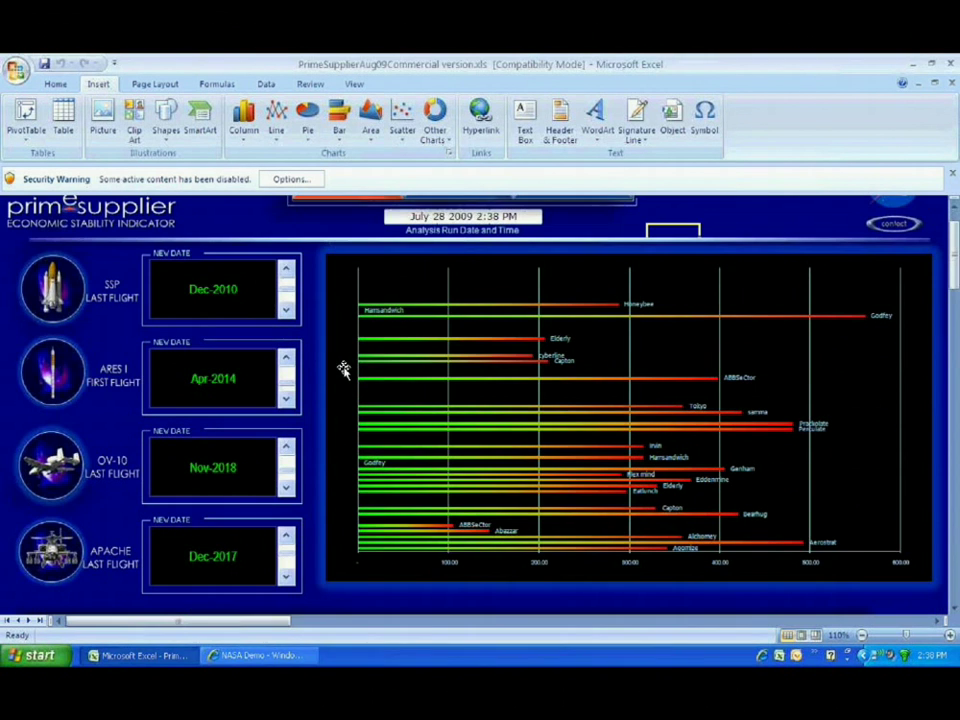
{"action": "left_click", "coordinate": [287, 314]}
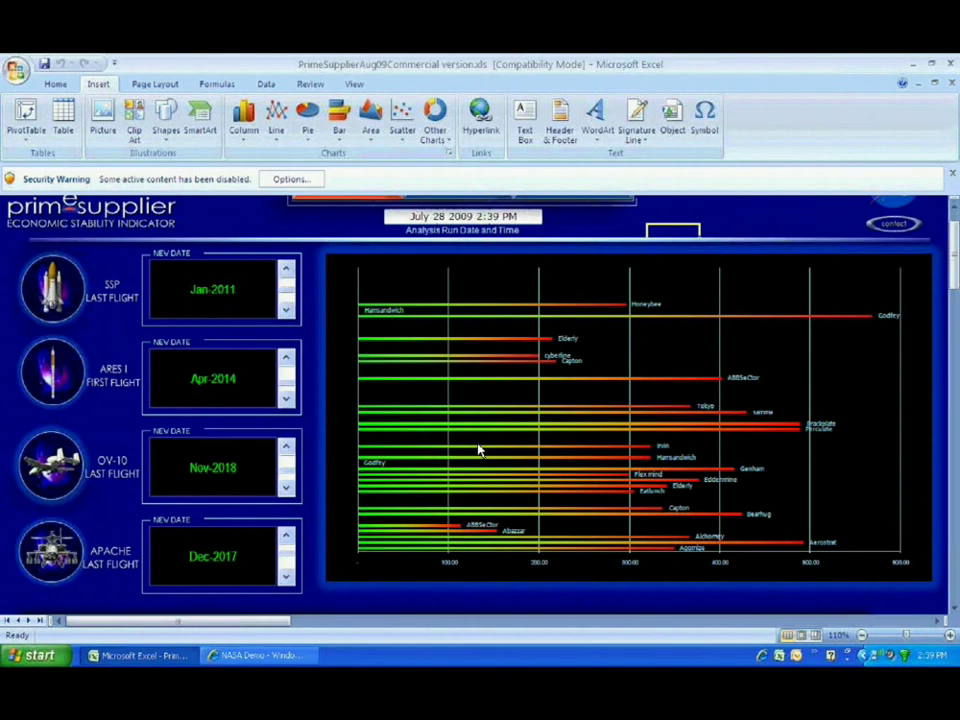
{"action": "left_click", "coordinate": [287, 578]}
{"action": "left_click", "coordinate": [287, 578]}
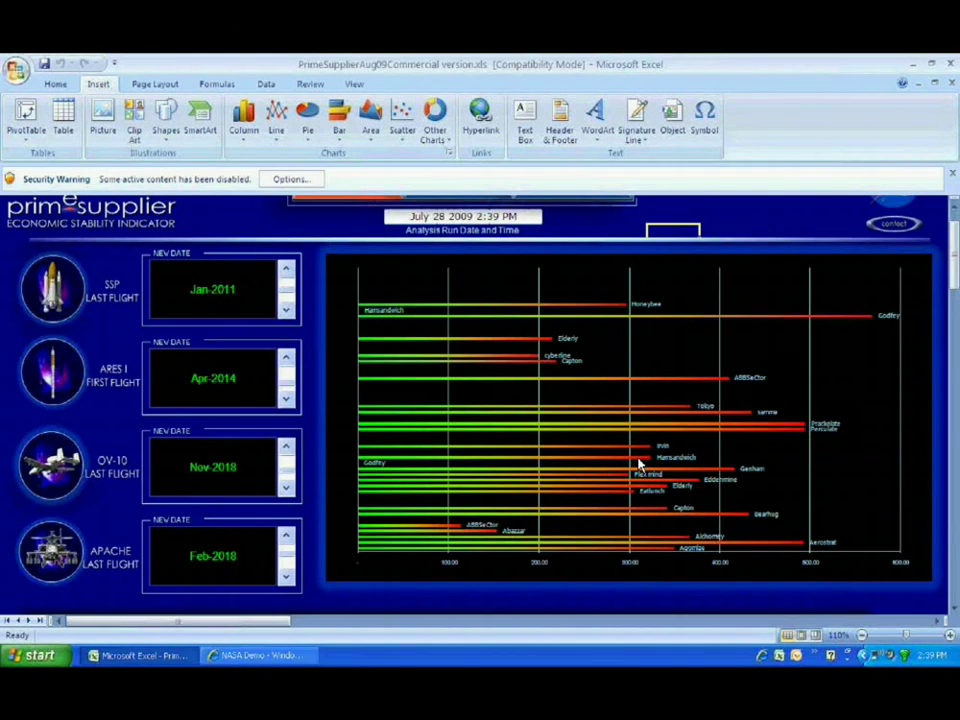
Step: Move the SSP last flight date to Dec-2010 and back to Jan-2011, and shift the Apache date one month and back
{"action": "left_click", "coordinate": [287, 310]}
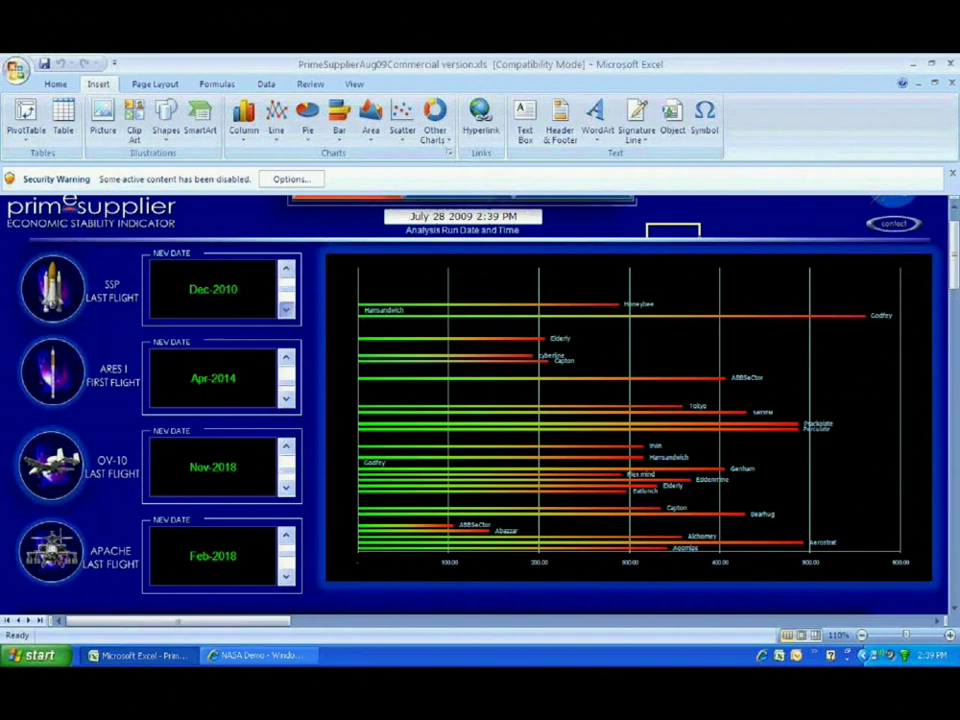
{"action": "left_click", "coordinate": [287, 310]}
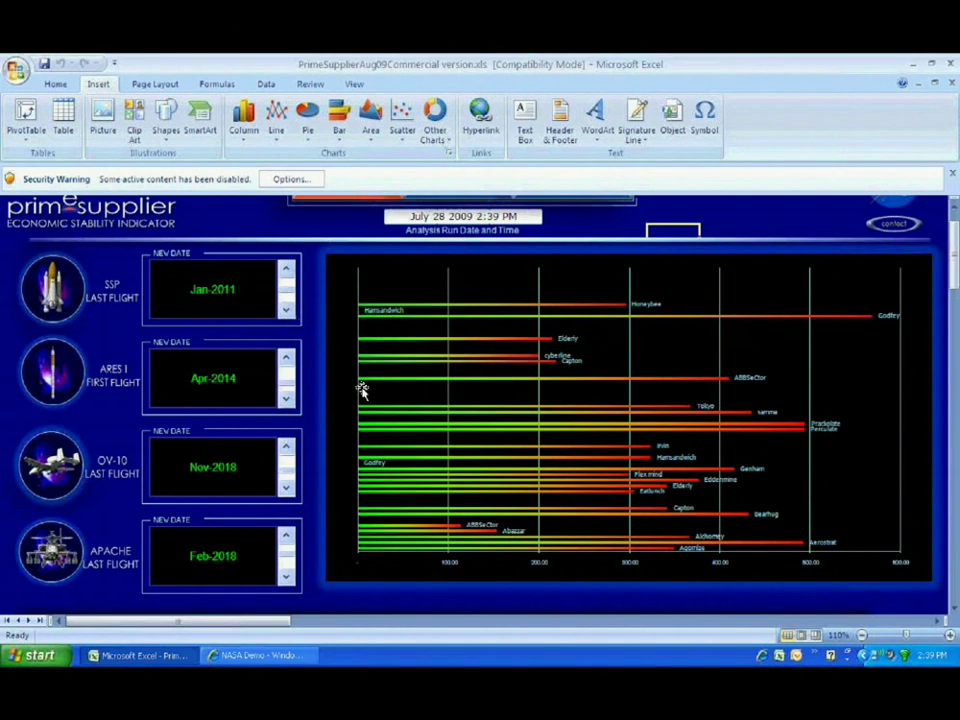
{"action": "left_click", "coordinate": [287, 577]}
{"action": "left_click", "coordinate": [286, 535]}
Step: Set the Apache last flight date to May-2018
{"action": "scroll", "coordinate": [491, 514], "scroll_direction": "down", "scroll_amount": 1}
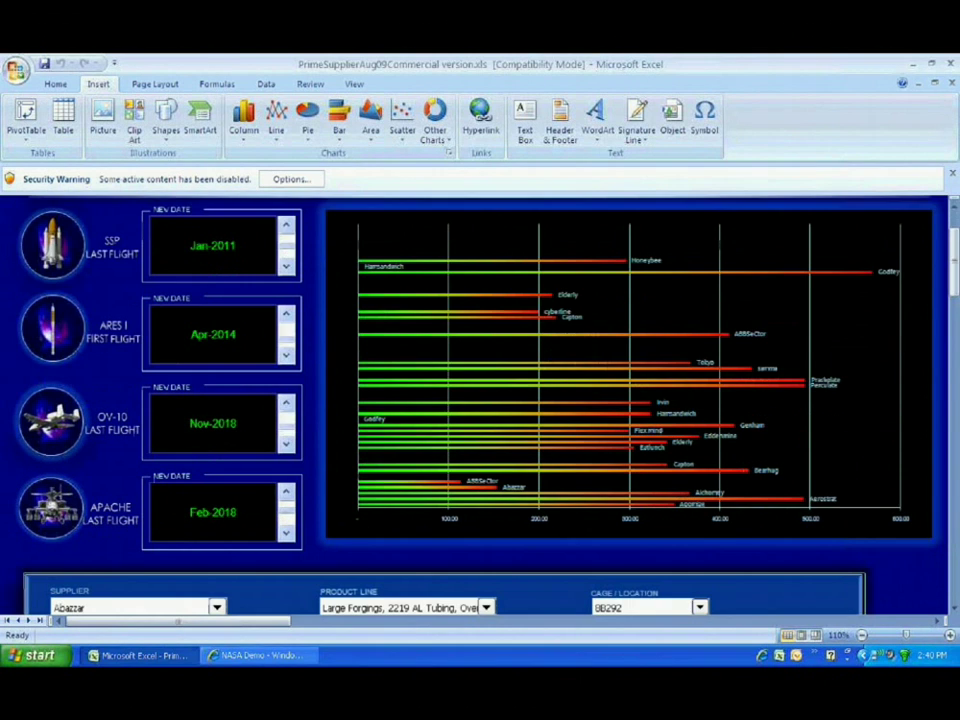
{"action": "left_click", "coordinate": [288, 538]}
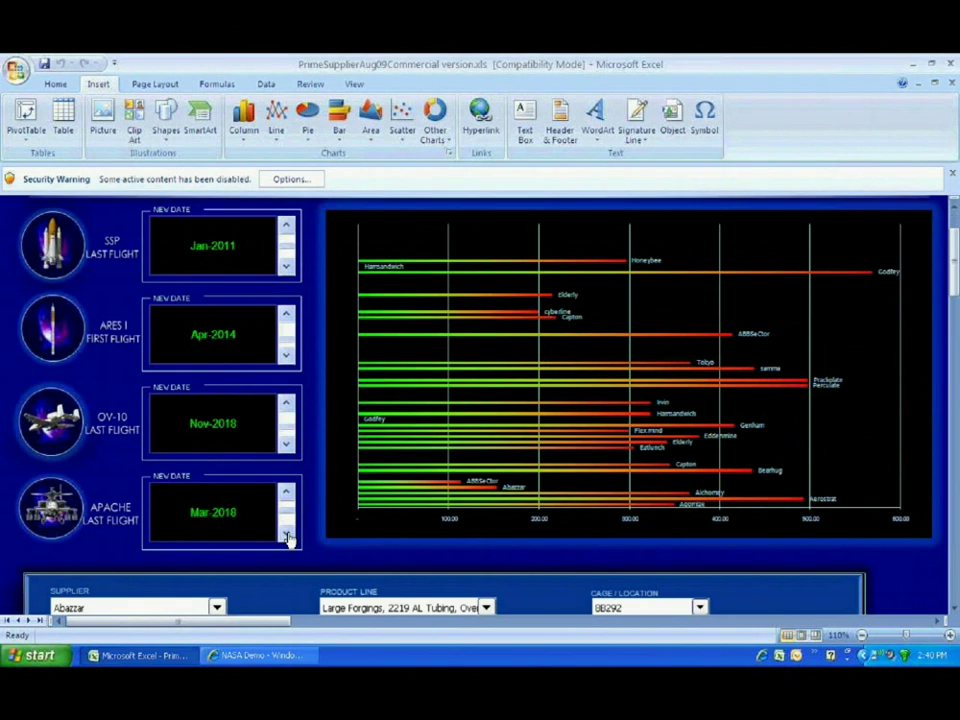
{"action": "left_click", "coordinate": [288, 538]}
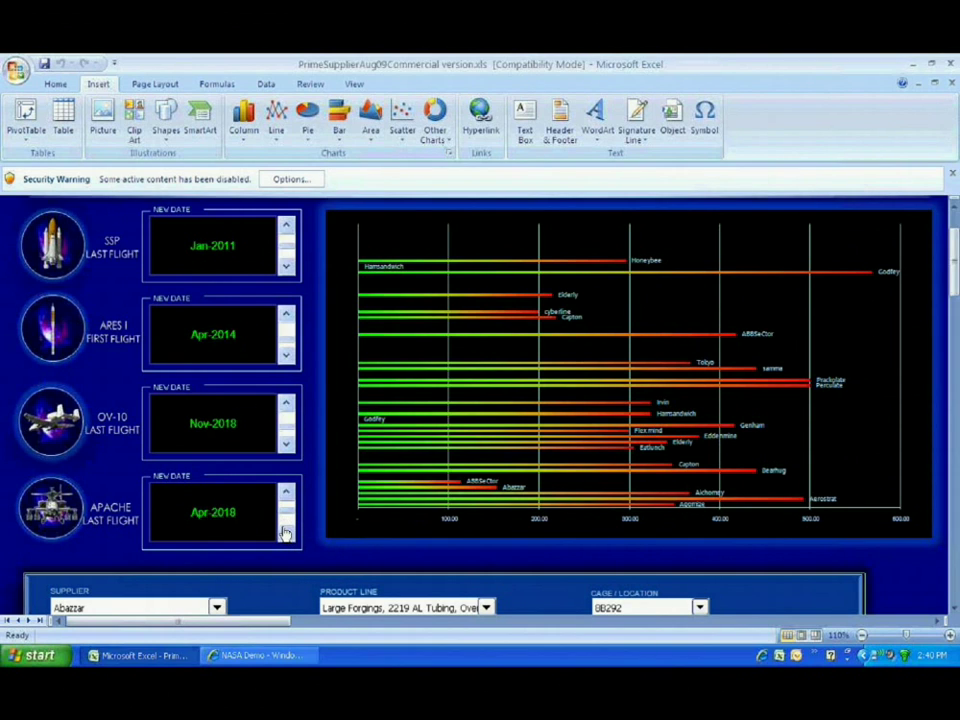
{"action": "left_click", "coordinate": [285, 534]}
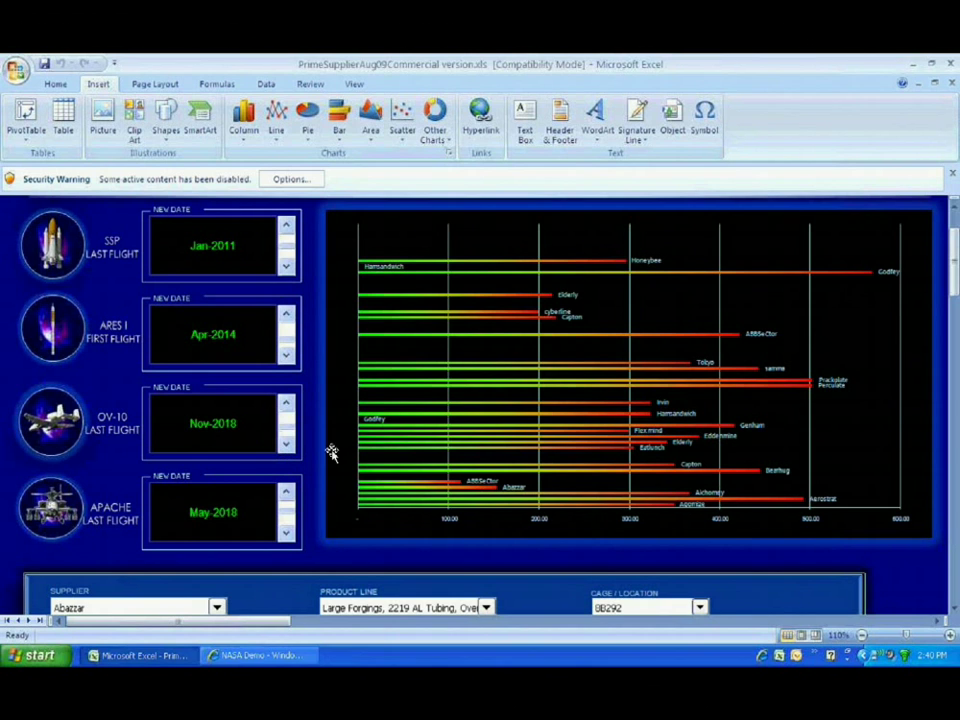
Step: Examine the supplier stability bars in the chart and the Abazzar supplier details for the new flight dates
{"action": "scroll", "coordinate": [566, 396], "scroll_direction": "down", "scroll_amount": 2}
{"action": "scroll", "coordinate": [546, 406], "scroll_direction": "down", "scroll_amount": 1}
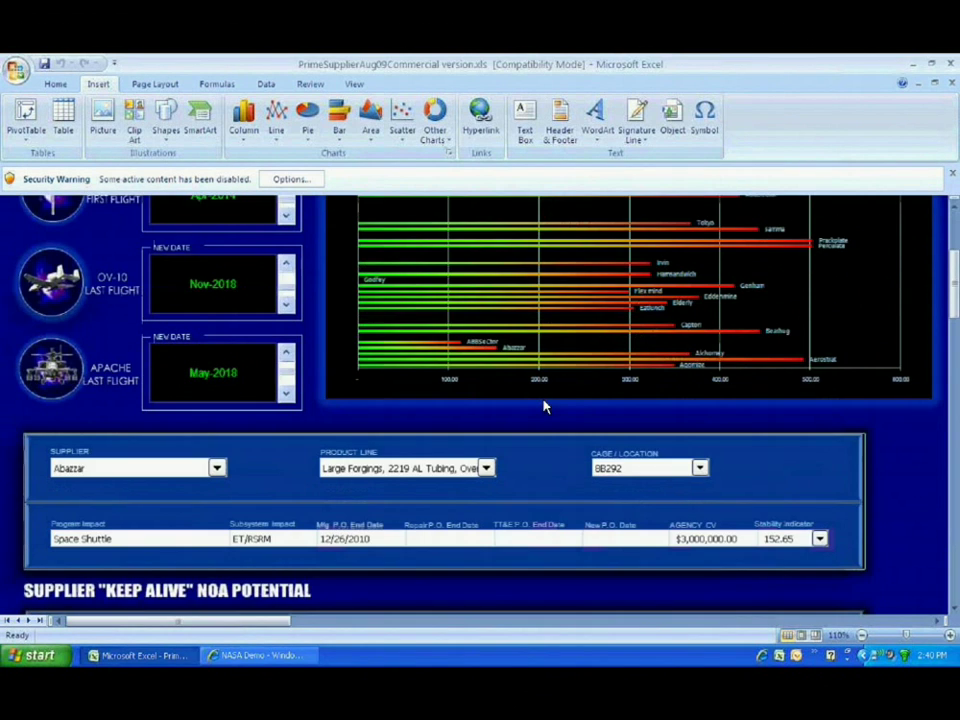
{"action": "scroll", "coordinate": [546, 406], "scroll_direction": "down", "scroll_amount": 1}
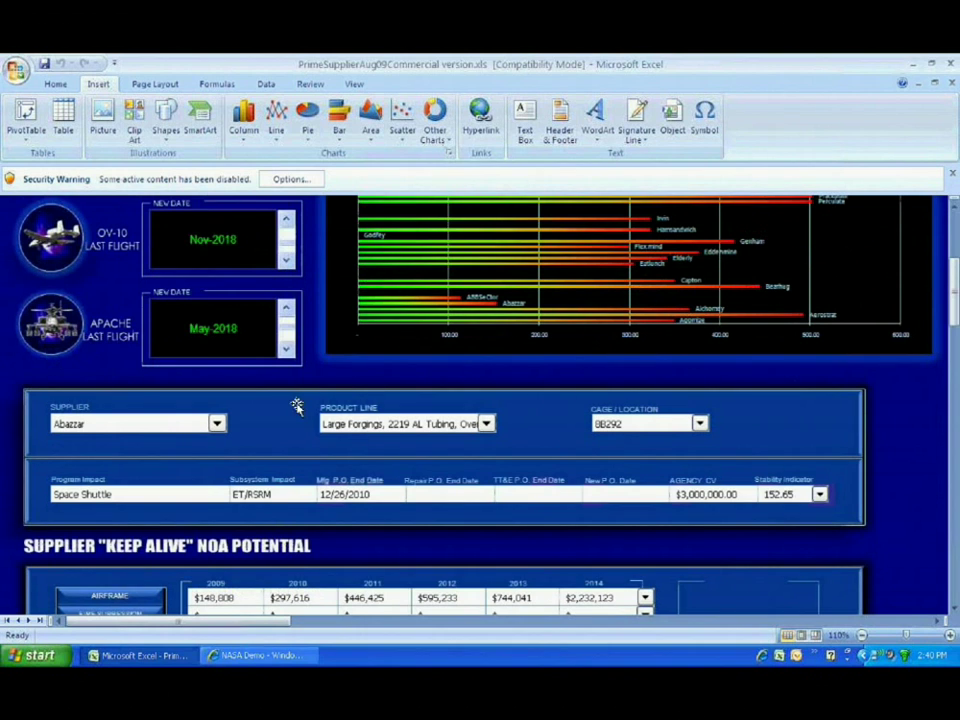
{"action": "scroll", "coordinate": [394, 373], "scroll_direction": "up", "scroll_amount": 1}
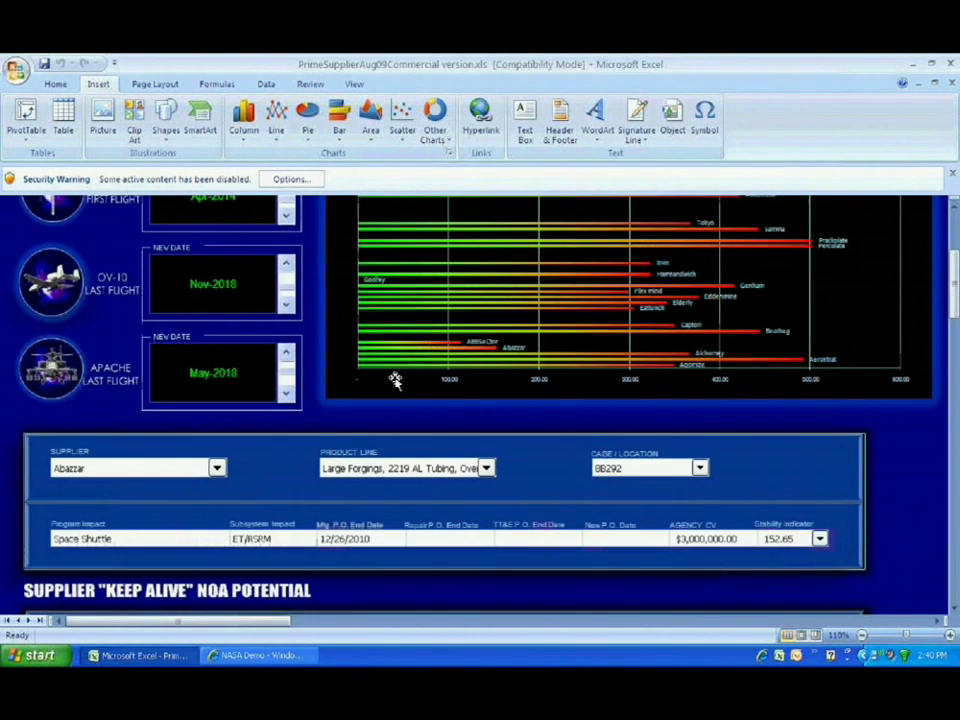
{"action": "scroll", "coordinate": [519, 419], "scroll_direction": "down", "scroll_amount": 1}
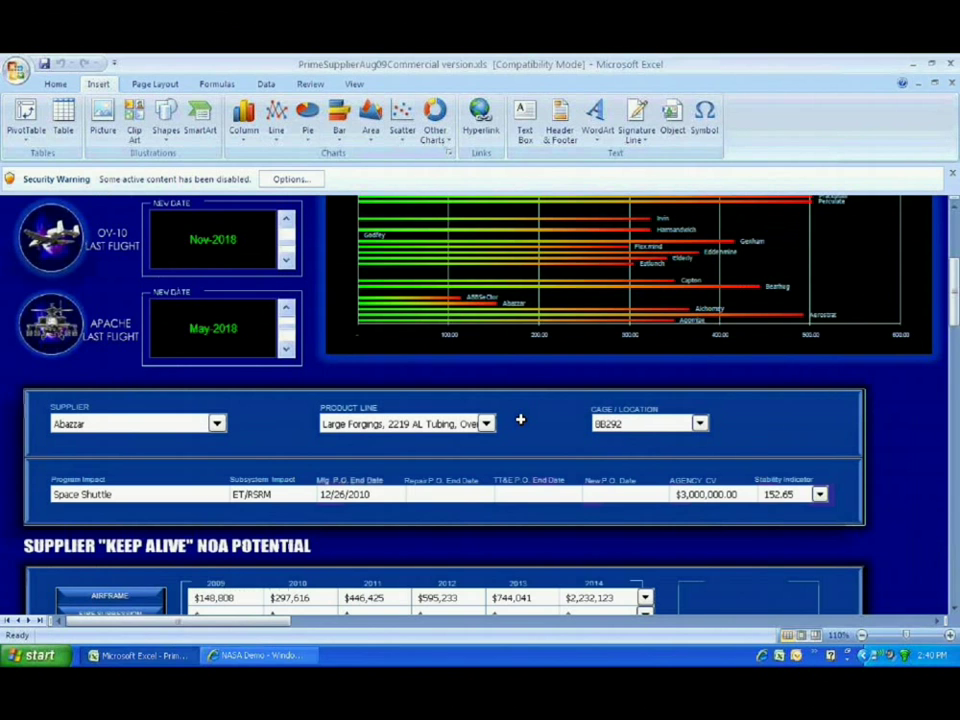
{"action": "scroll", "coordinate": [520, 420], "scroll_direction": "up", "scroll_amount": 2}
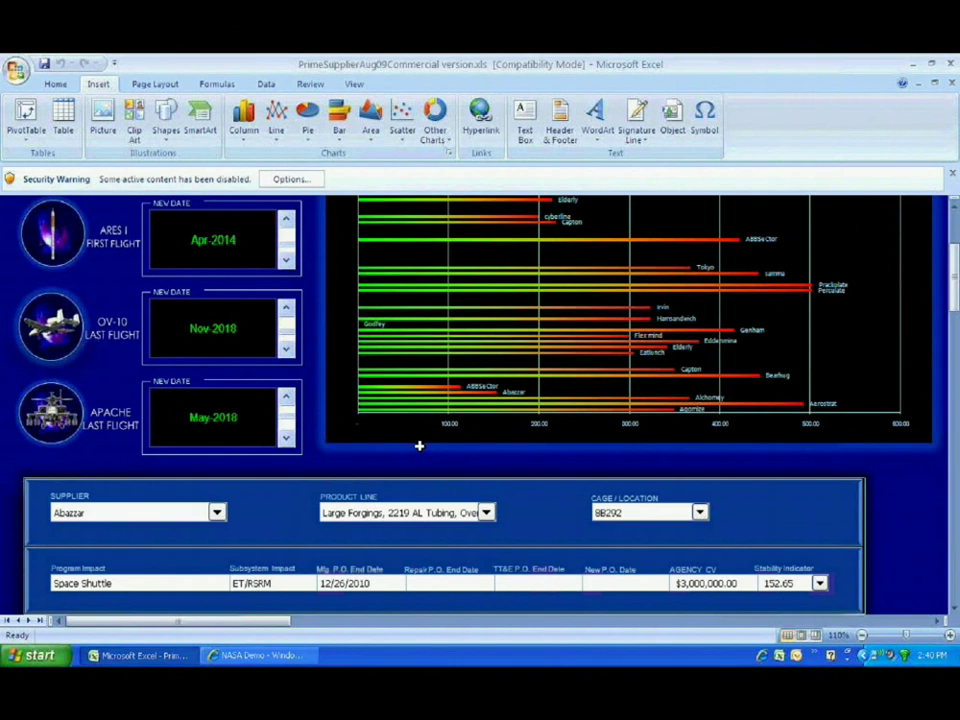
{"action": "scroll", "coordinate": [390, 452], "scroll_direction": "down", "scroll_amount": 2}
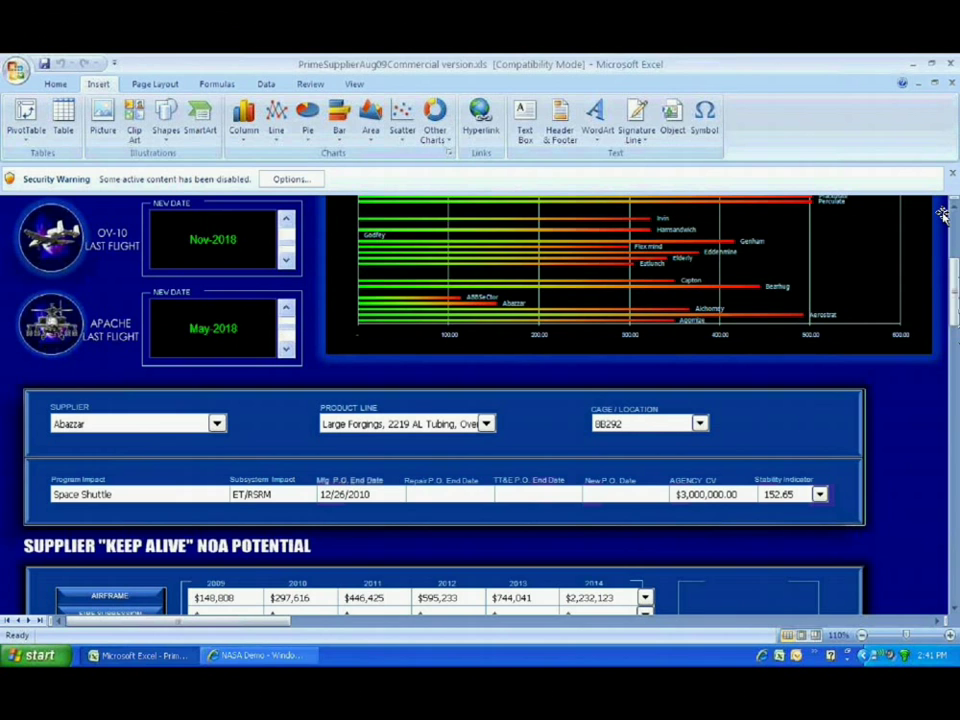
{"action": "scroll", "coordinate": [942, 215], "scroll_direction": "up", "scroll_amount": 5}
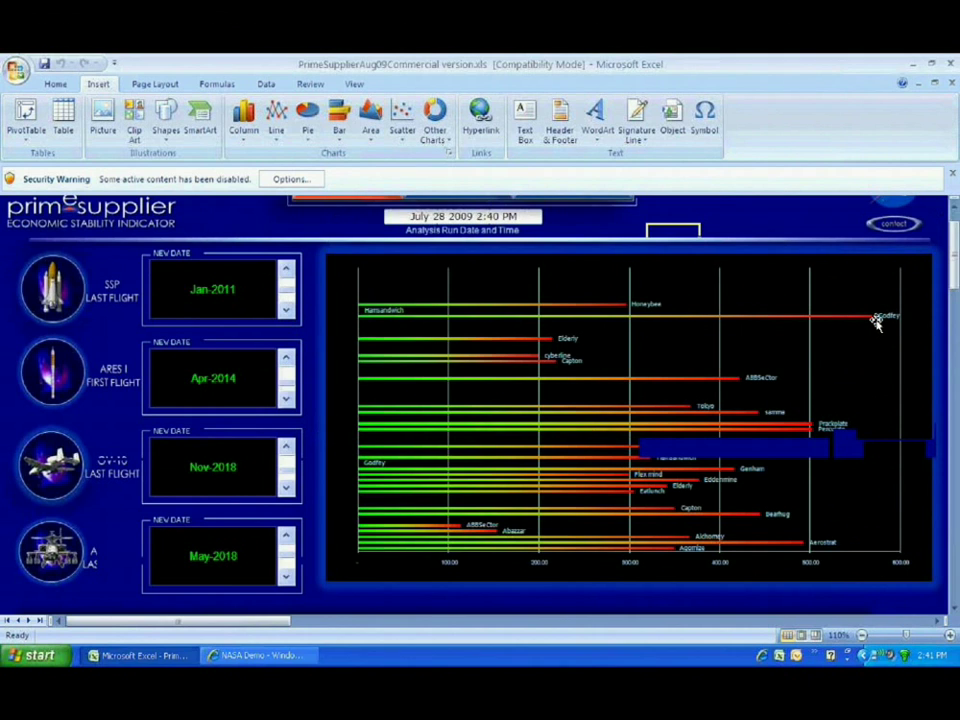
{"action": "scroll", "coordinate": [876, 320], "scroll_direction": "up", "scroll_amount": 2}
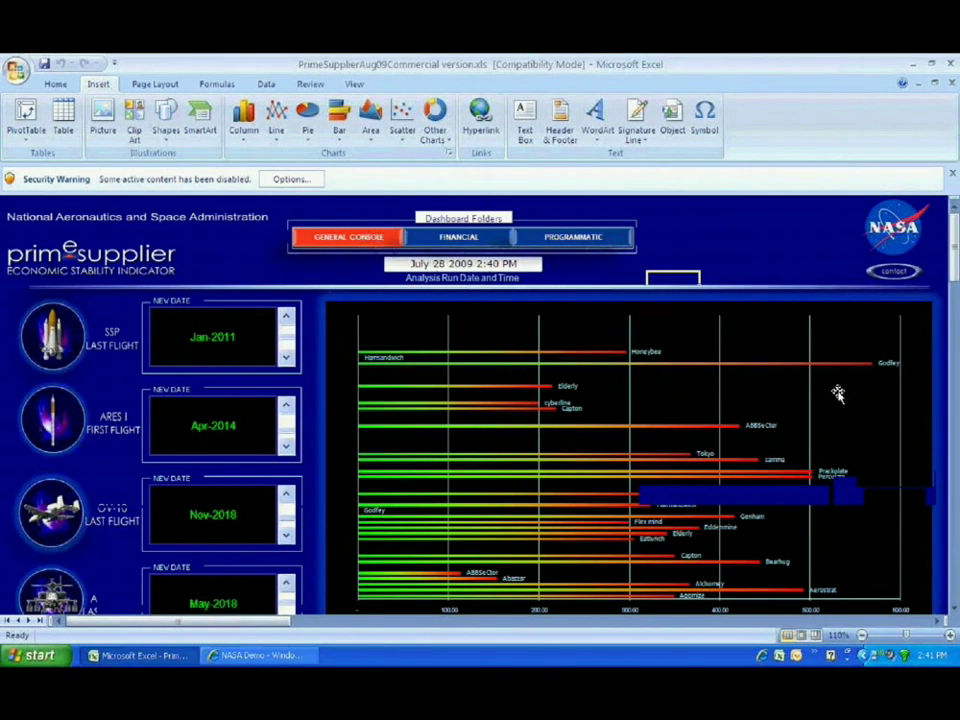
{"action": "scroll", "coordinate": [825, 452], "scroll_direction": "down", "scroll_amount": 1}
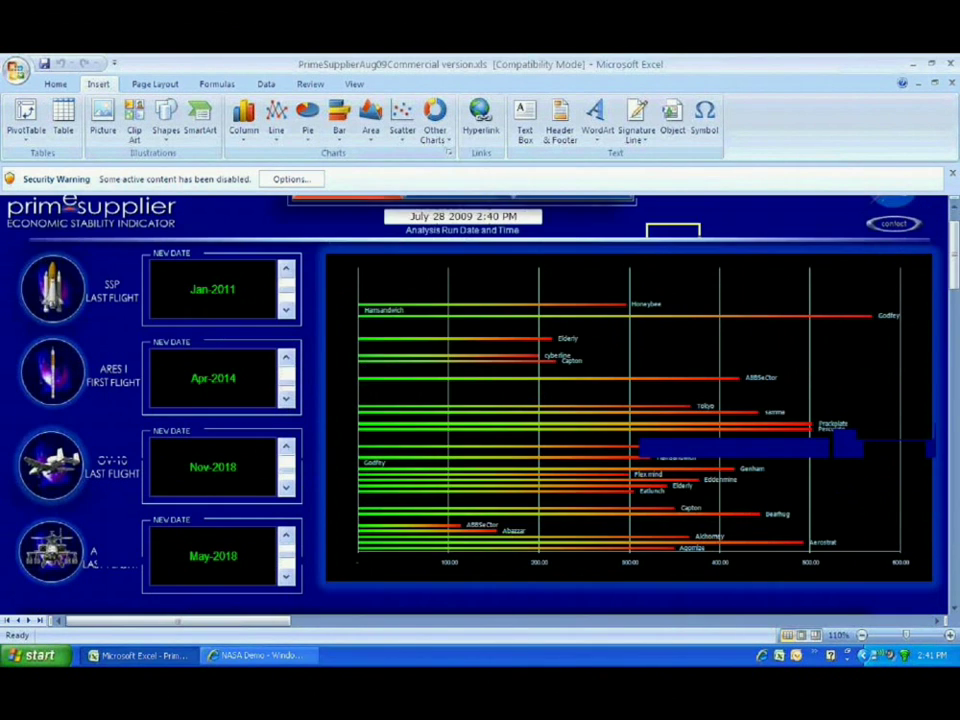
{"action": "left_click", "coordinate": [885, 480]}
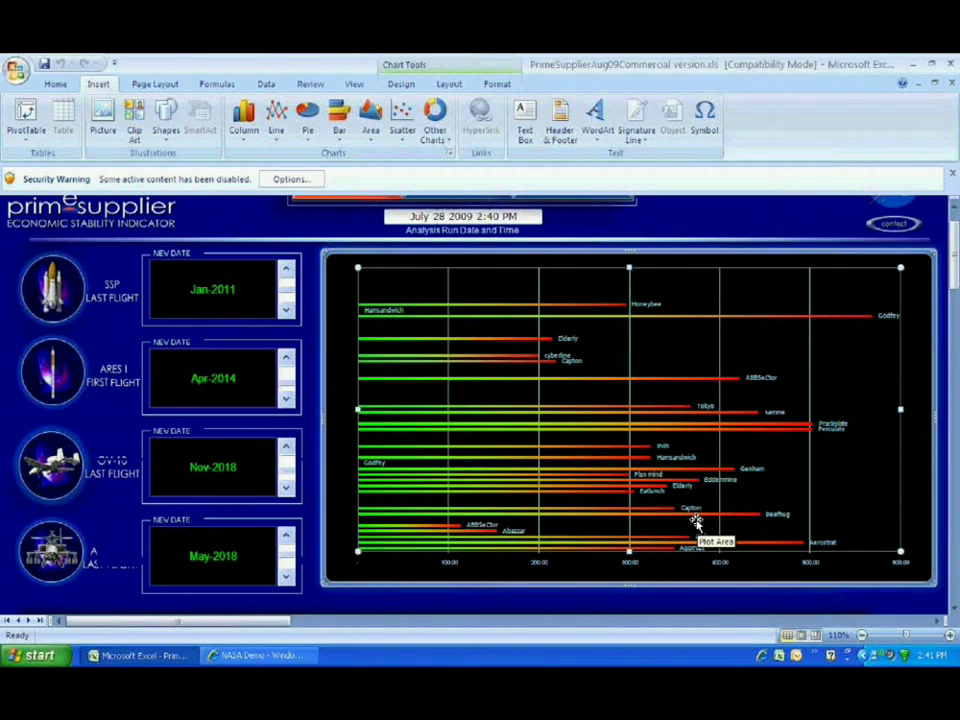
Step: Select Alchomey in the supplier list, and switch the supplier to ABBSeCtor
{"action": "scroll", "coordinate": [600, 514], "scroll_direction": "down", "scroll_amount": 3}
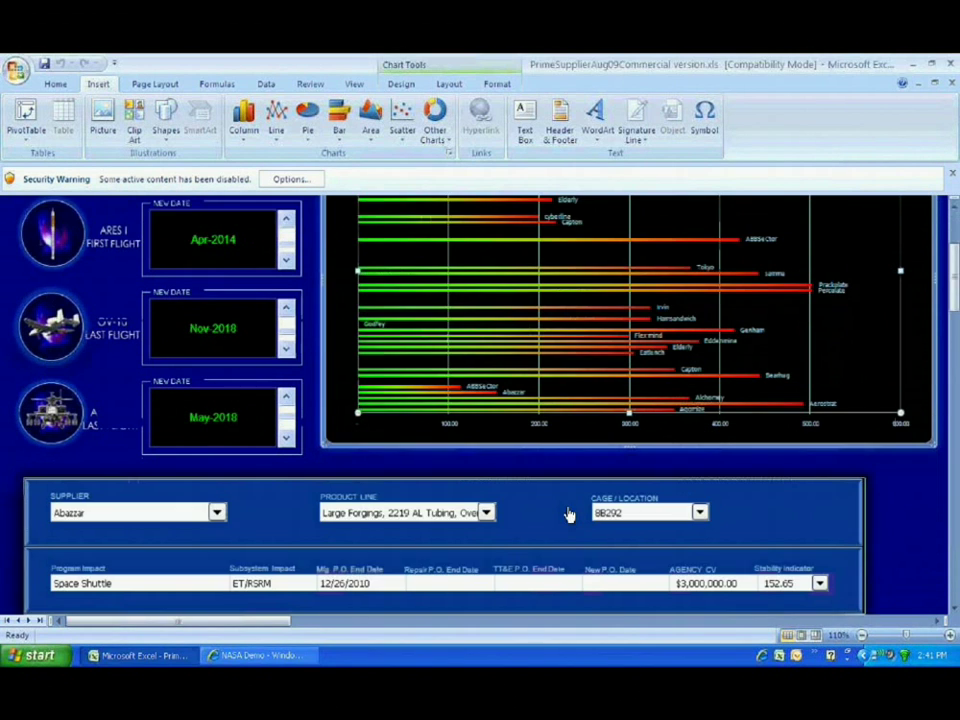
{"action": "scroll", "coordinate": [419, 516], "scroll_direction": "down", "scroll_amount": 2}
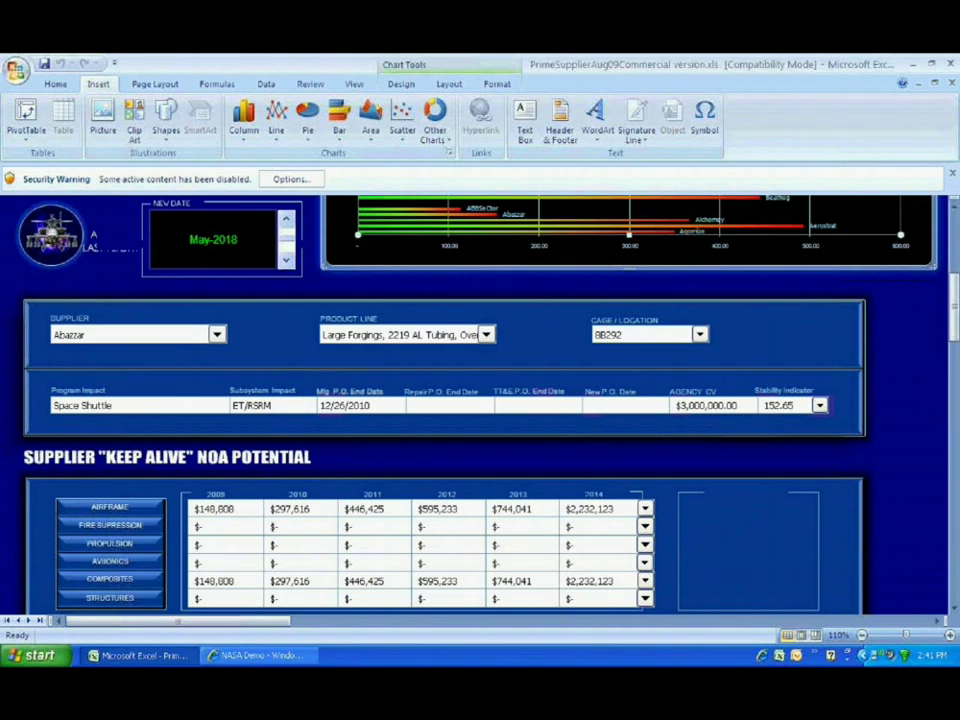
{"action": "left_click", "coordinate": [215, 336]}
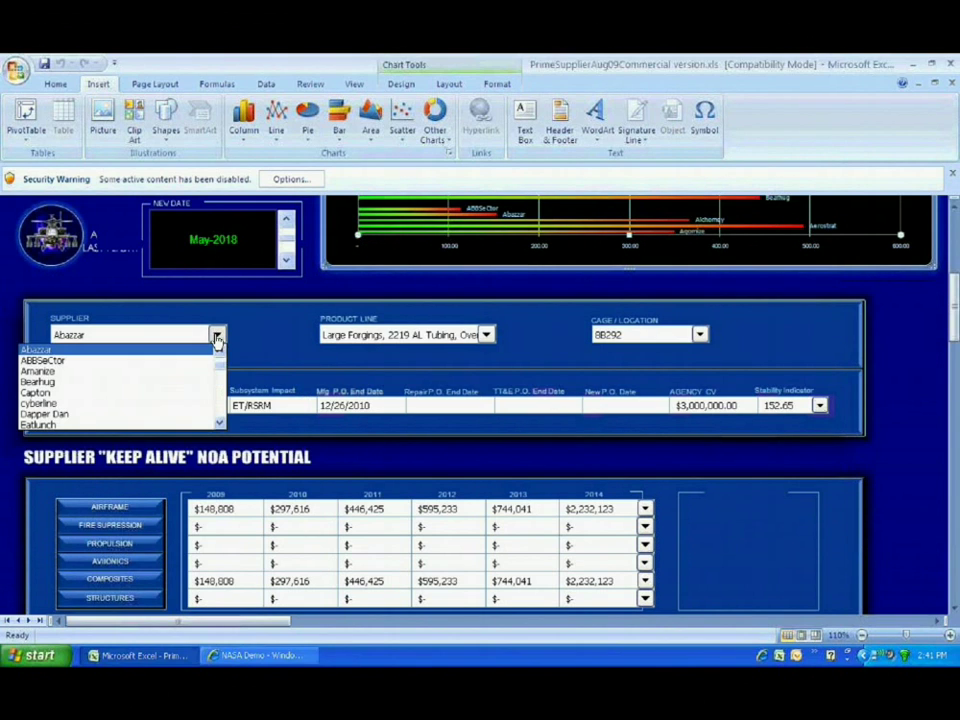
{"action": "scroll", "coordinate": [219, 390], "scroll_direction": "down", "scroll_amount": 6}
{"action": "scroll", "coordinate": [219, 388], "scroll_direction": "up", "scroll_amount": 6}
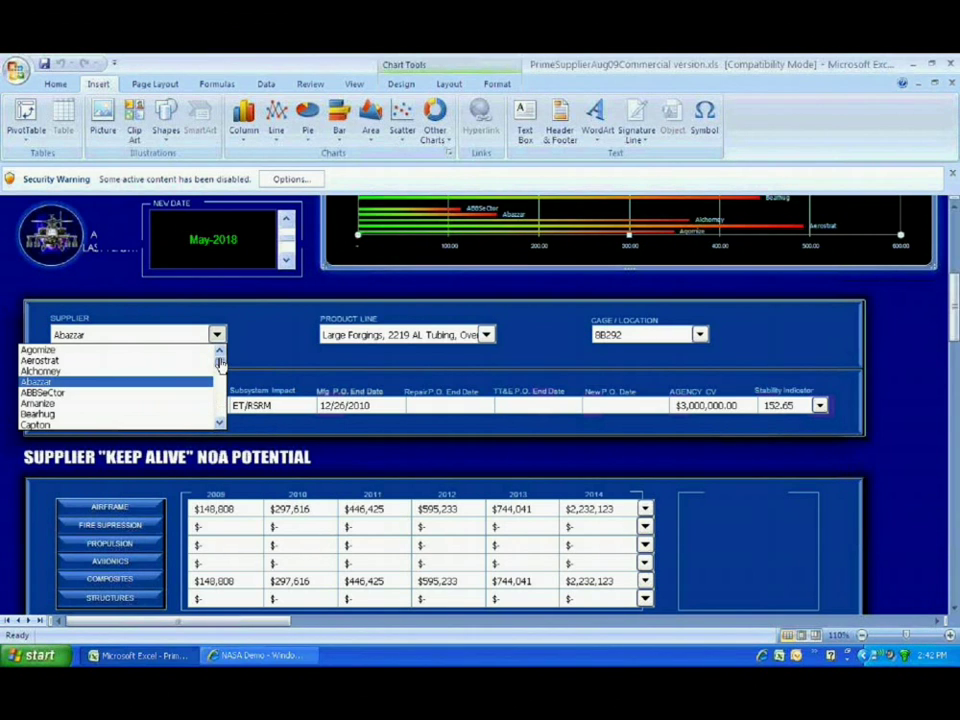
{"action": "left_click", "coordinate": [140, 374]}
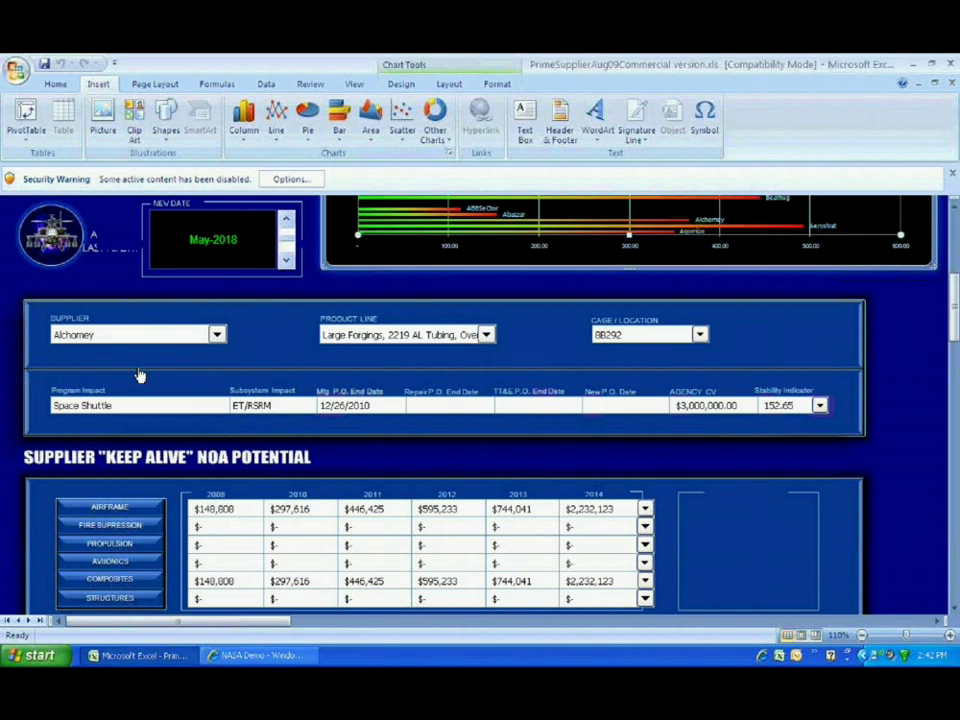
{"action": "left_click", "coordinate": [216, 335]}
{"action": "left_click", "coordinate": [199, 372]}
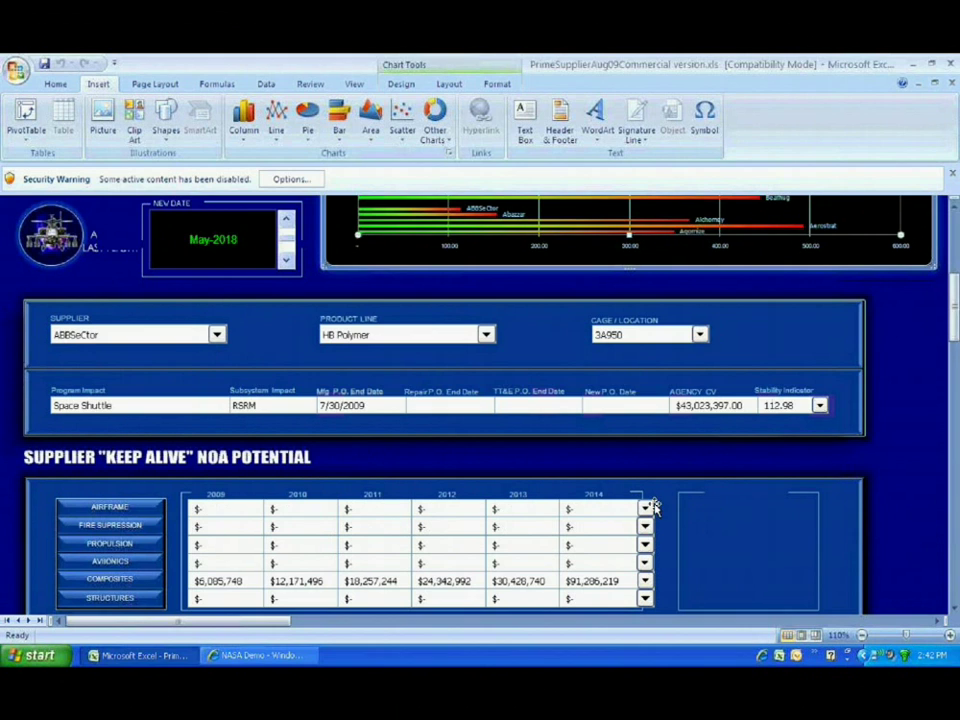
Step: Display the supplier details for Aerostrat, and switch the supplier to Abazzar
{"action": "scroll", "coordinate": [645, 503], "scroll_direction": "down", "scroll_amount": 1}
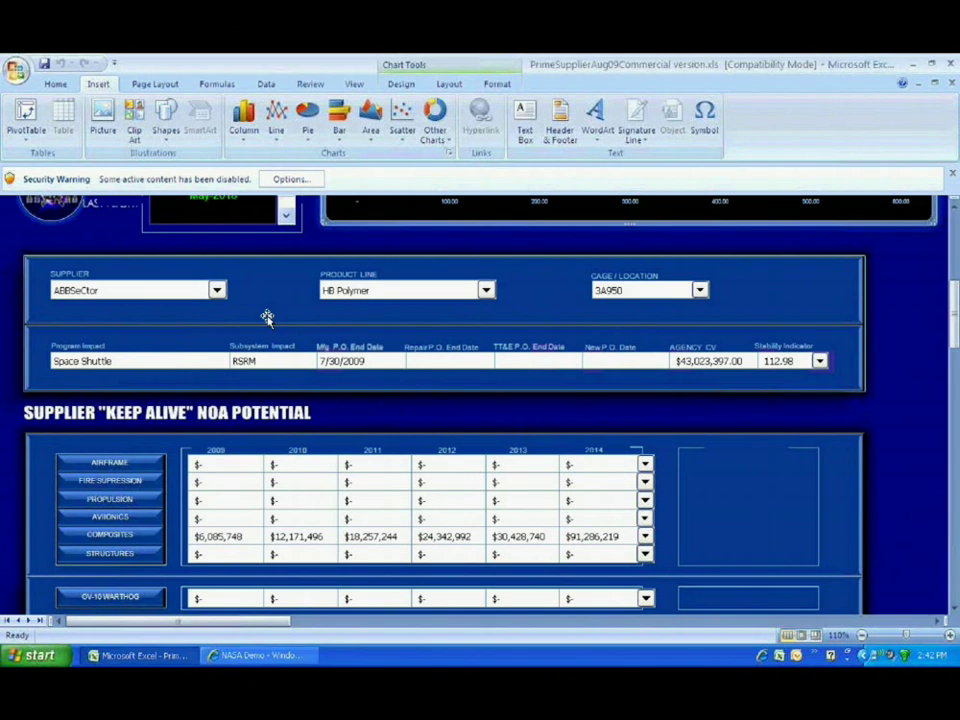
{"action": "left_click", "coordinate": [216, 290]}
{"action": "left_click", "coordinate": [219, 308]}
{"action": "left_click", "coordinate": [219, 308]}
{"action": "left_click", "coordinate": [219, 308]}
{"action": "left_click", "coordinate": [219, 308]}
{"action": "left_click", "coordinate": [200, 316]}
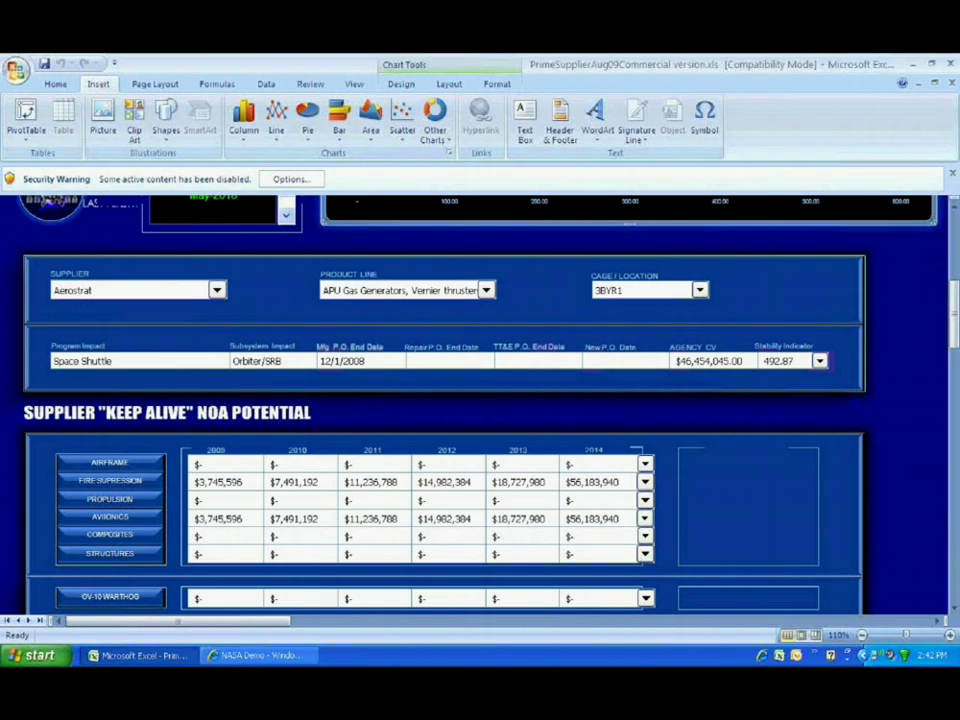
{"action": "left_click", "coordinate": [216, 291]}
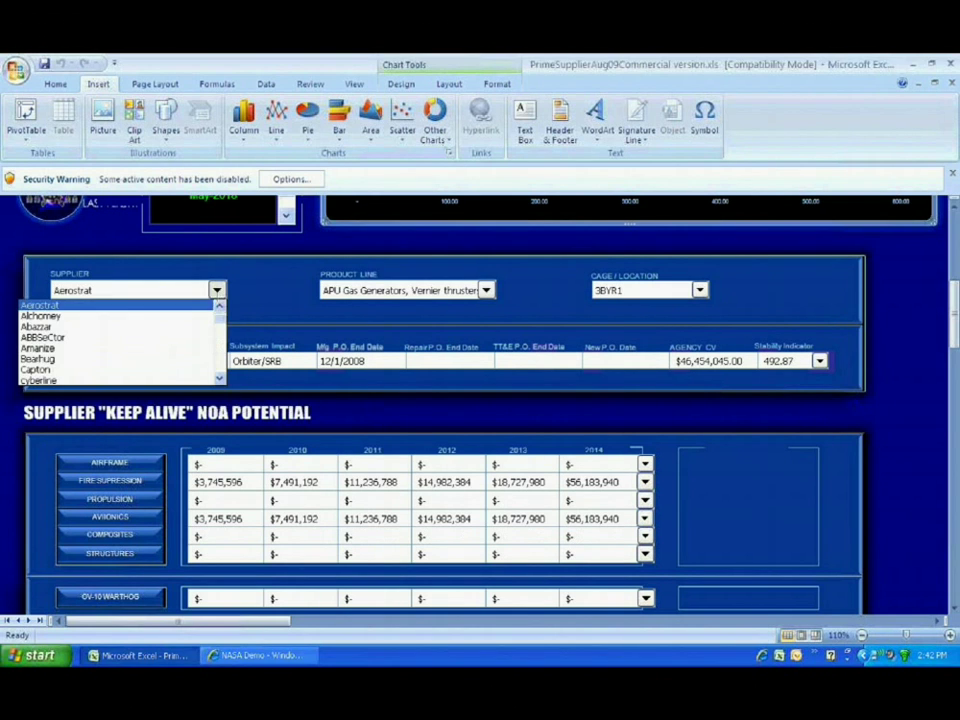
{"action": "left_click", "coordinate": [193, 327]}
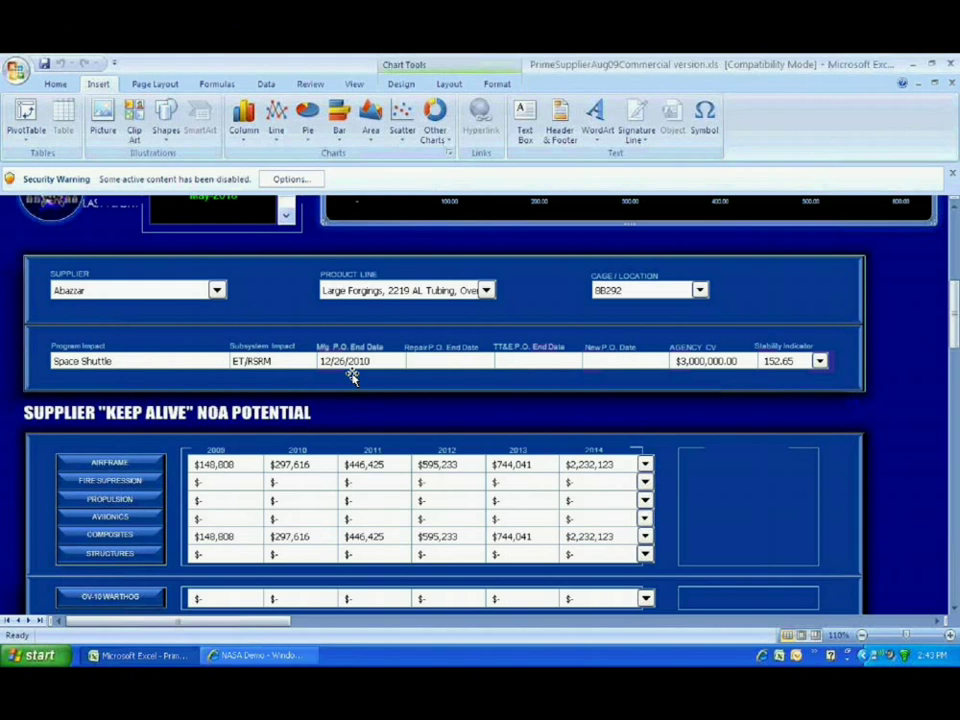
Step: Examine the stability bars in the chart together with the Abazzar purchase order details and keep-alive NOA potential
{"action": "left_click_drag", "start_coordinate": [956, 308], "coordinate": [956, 312]}
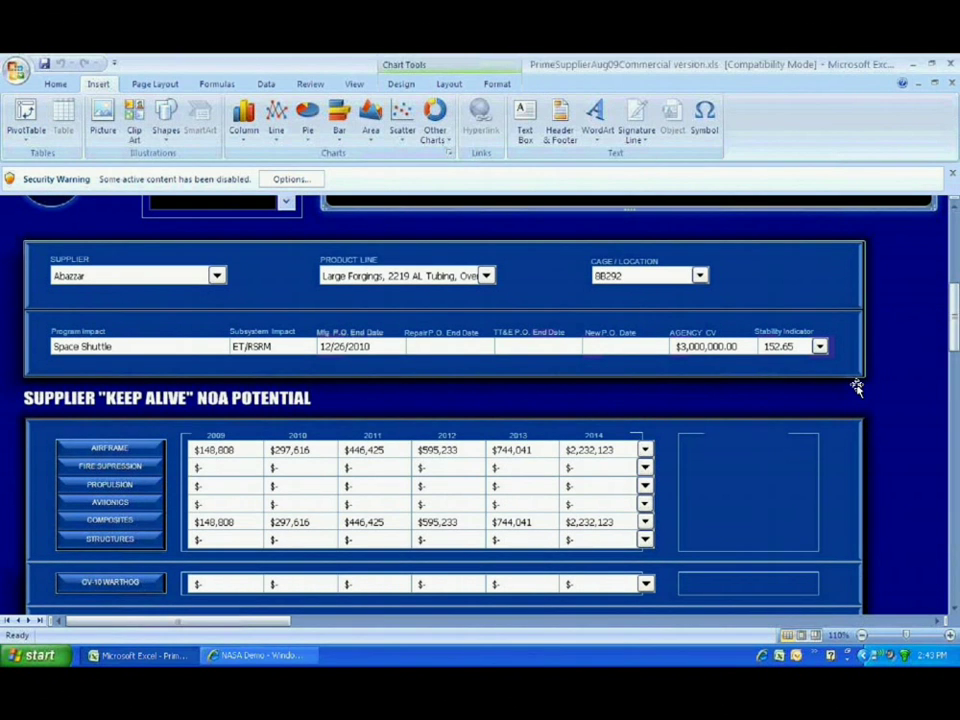
{"action": "scroll", "coordinate": [900, 312], "scroll_direction": "up", "scroll_amount": 5}
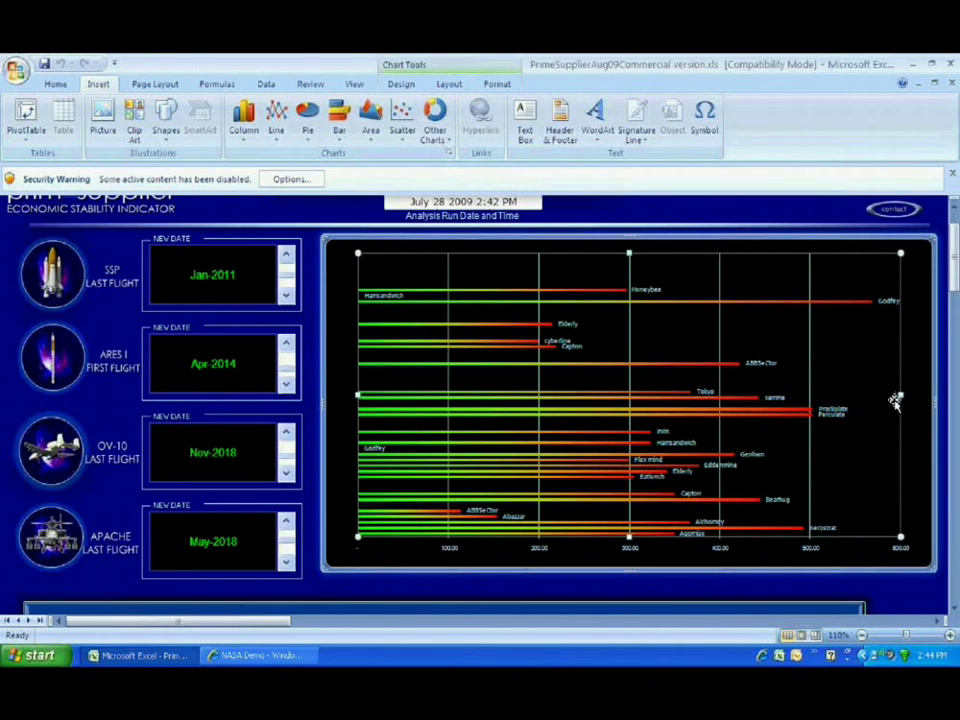
{"action": "scroll", "coordinate": [880, 390], "scroll_direction": "down", "scroll_amount": 1}
{"action": "scroll", "coordinate": [879, 388], "scroll_direction": "down", "scroll_amount": 1}
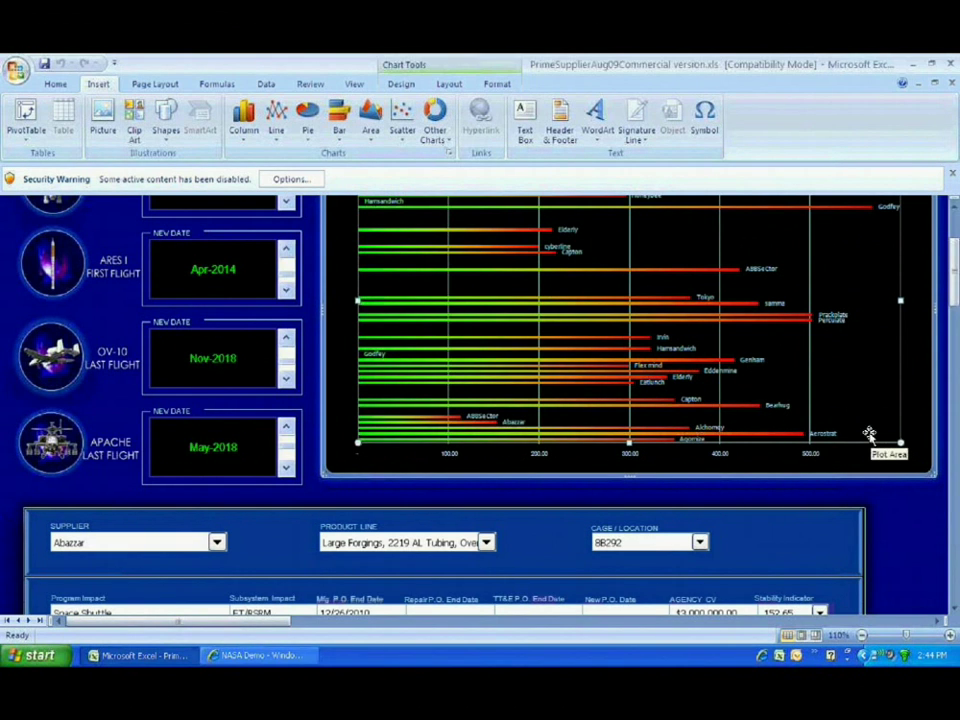
{"action": "scroll", "coordinate": [869, 435], "scroll_direction": "up", "scroll_amount": 2}
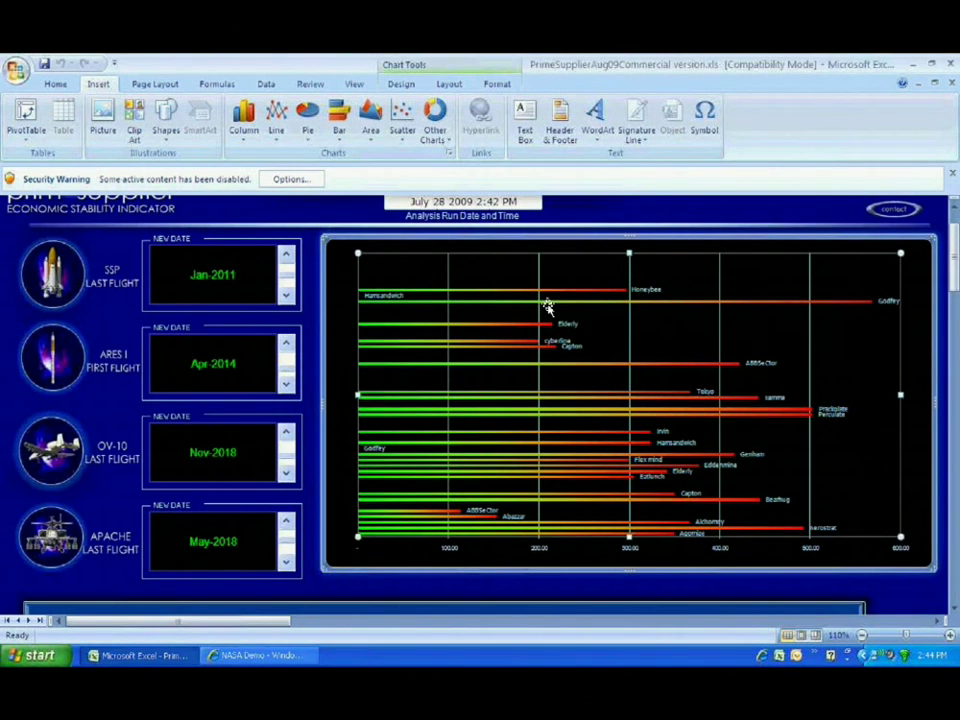
{"action": "mouse_move", "coordinate": [563, 294]}
{"action": "scroll", "coordinate": [570, 326], "scroll_direction": "up", "scroll_amount": 1}
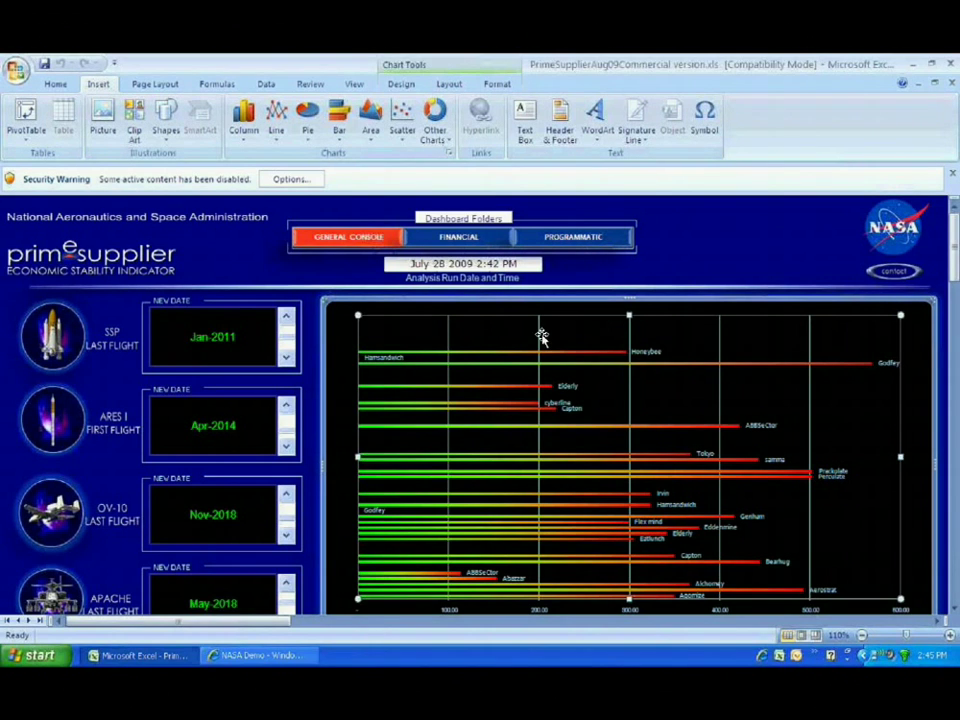
{"action": "scroll", "coordinate": [520, 375], "scroll_direction": "down", "scroll_amount": 1}
{"action": "scroll", "coordinate": [520, 375], "scroll_direction": "down", "scroll_amount": 6}
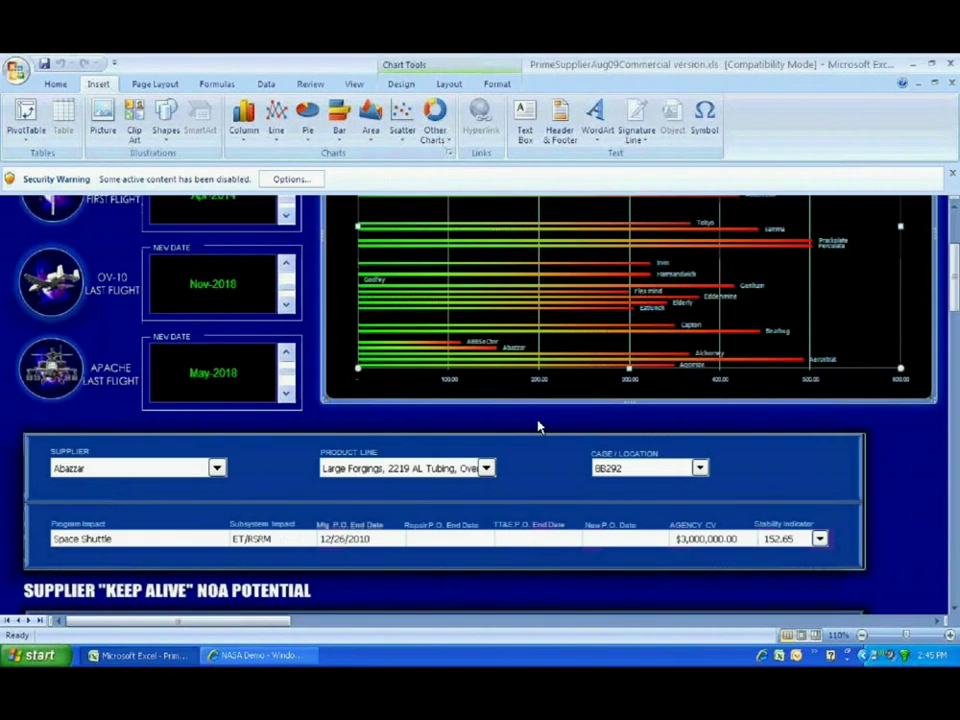
{"action": "scroll", "coordinate": [645, 428], "scroll_direction": "down", "scroll_amount": 2}
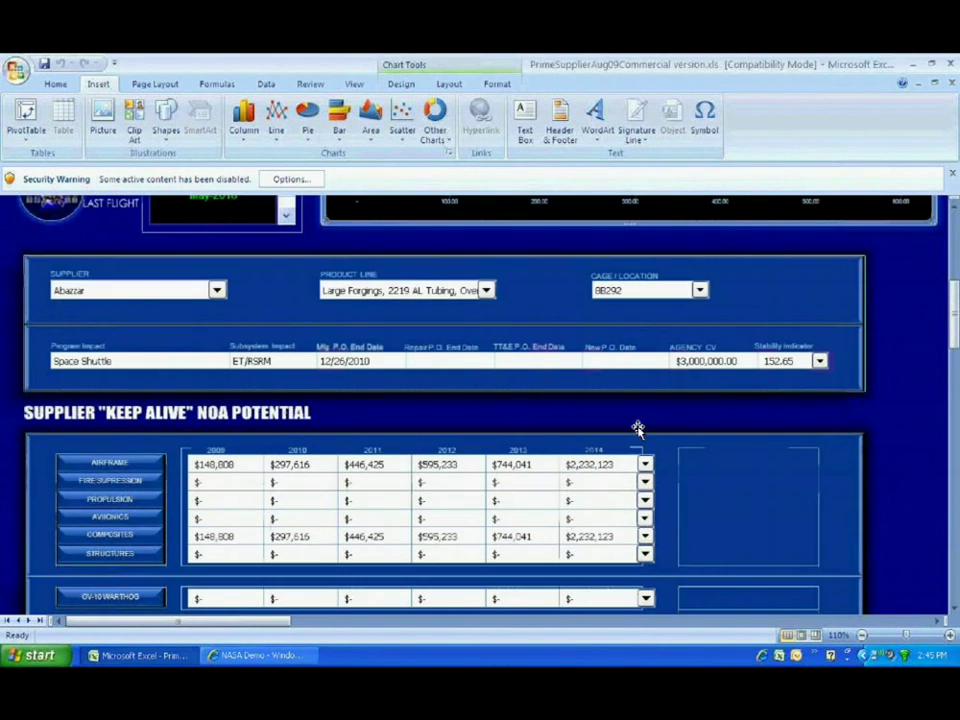
{"action": "scroll", "coordinate": [636, 428], "scroll_direction": "up", "scroll_amount": 8}
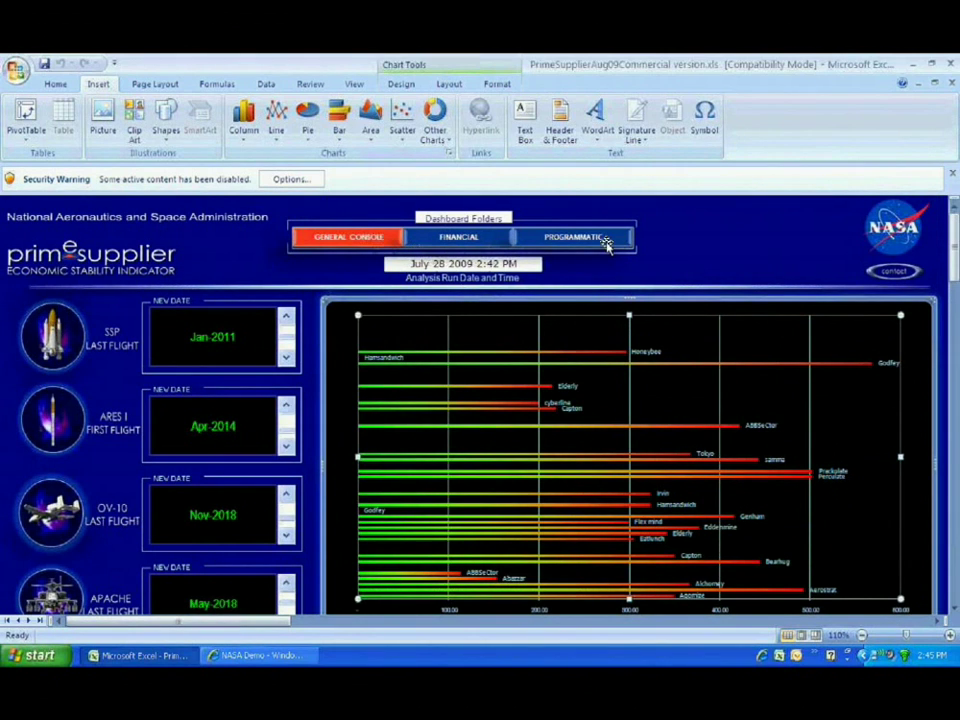
Step: Open the Financial dashboard and select the status bar cell below Agomize
{"action": "left_click", "coordinate": [672, 236]}
{"action": "left_click", "coordinate": [424, 248]}
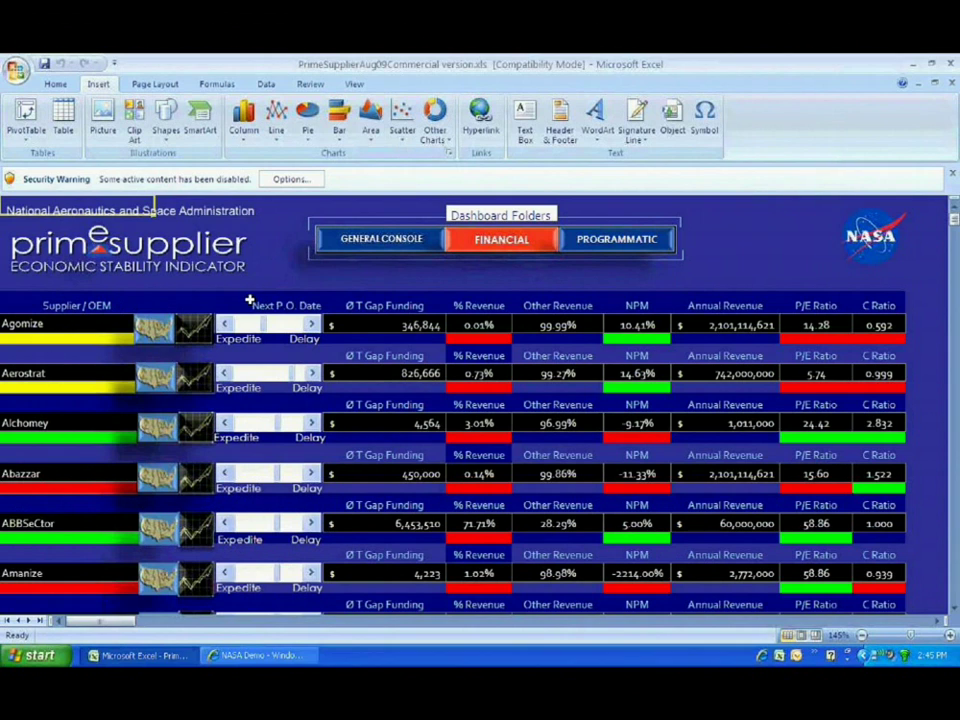
{"action": "left_click", "coordinate": [51, 338]}
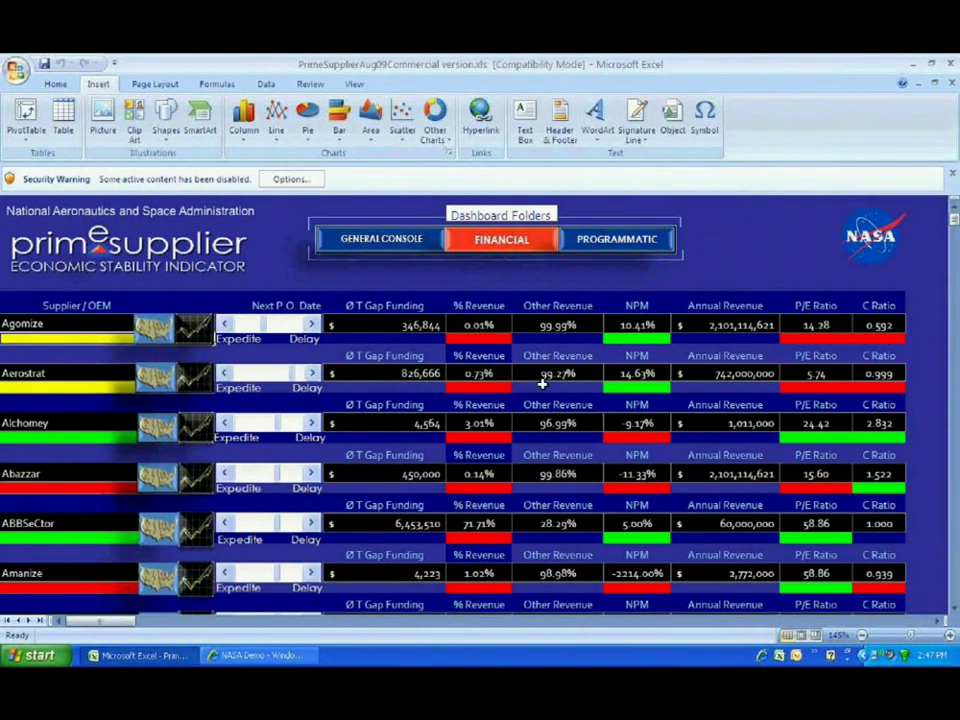
Step: Expedite Aerostrat's next P.O. date until its gap funding is 826,126 and its C Ratio is 1.002
{"action": "left_click", "coordinate": [227, 374]}
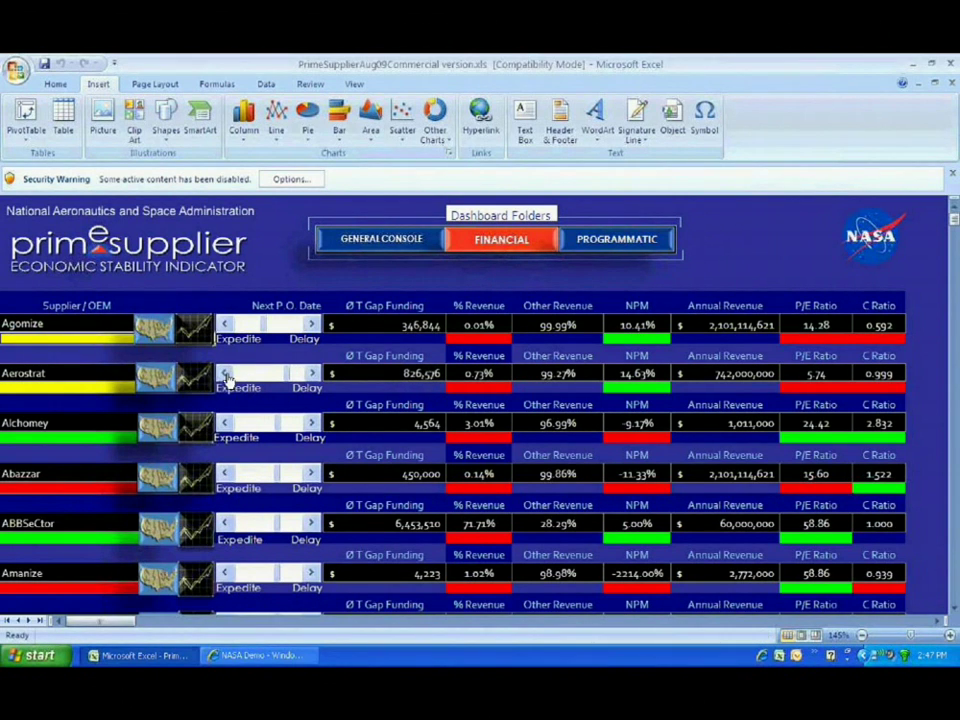
{"action": "left_click", "coordinate": [227, 374]}
{"action": "left_click", "coordinate": [227, 375]}
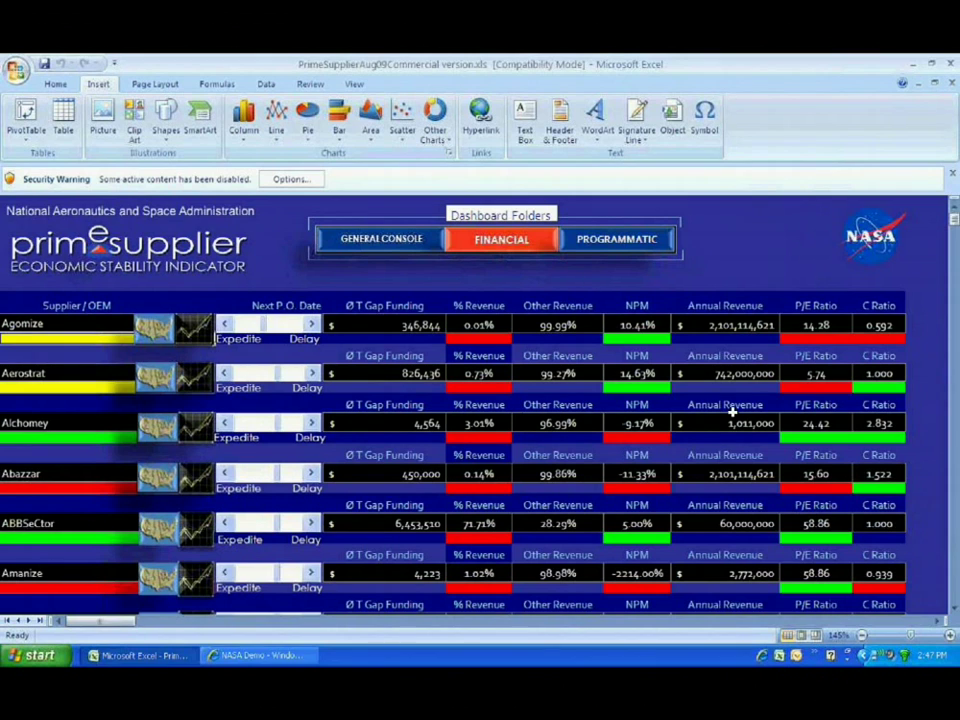
{"action": "left_click", "coordinate": [227, 375]}
{"action": "left_click", "coordinate": [227, 375]}
{"action": "left_click", "coordinate": [227, 375]}
{"action": "left_click", "coordinate": [227, 375]}
{"action": "left_click", "coordinate": [227, 375]}
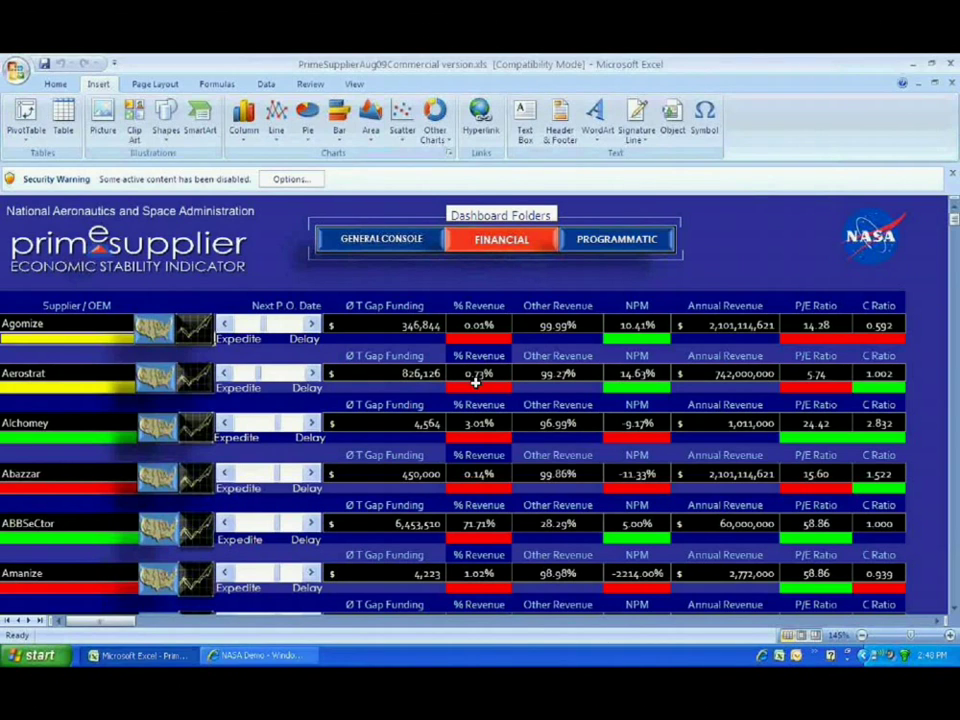
Step: View Aerostrat's linked map page and stock quote in the browser, returning to the workbook after each
{"action": "left_click", "coordinate": [155, 381]}
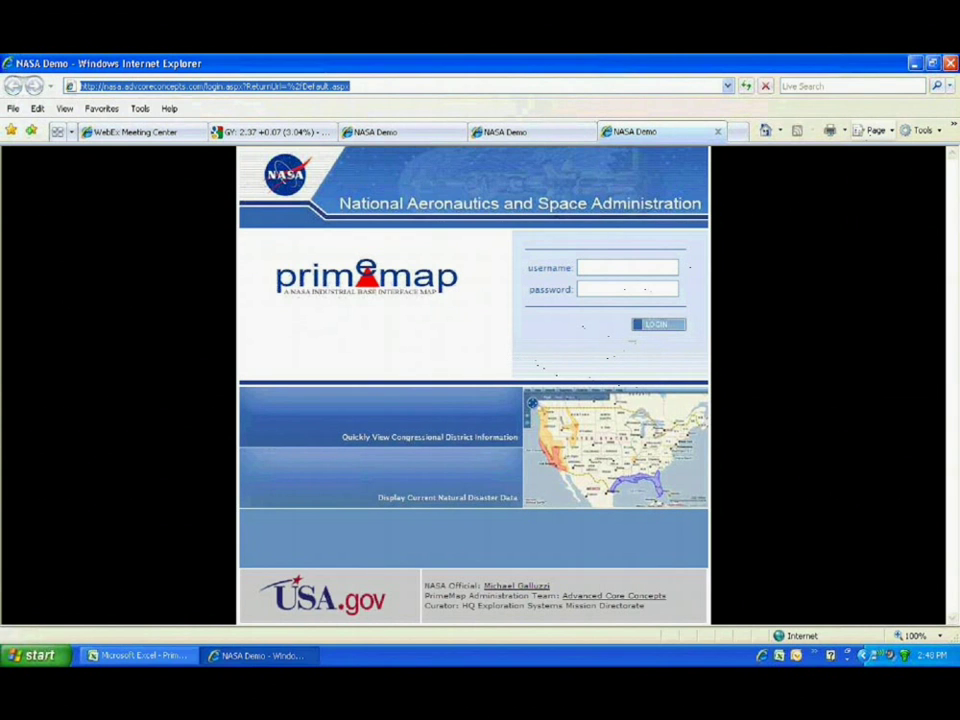
{"action": "left_click", "coordinate": [915, 63]}
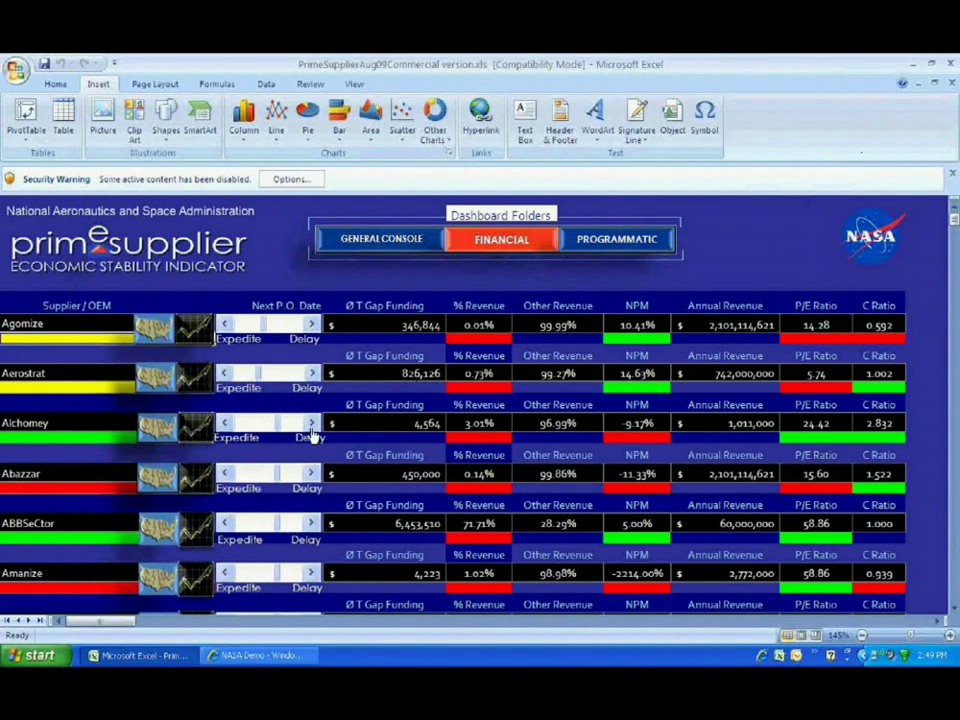
{"action": "left_click", "coordinate": [205, 378]}
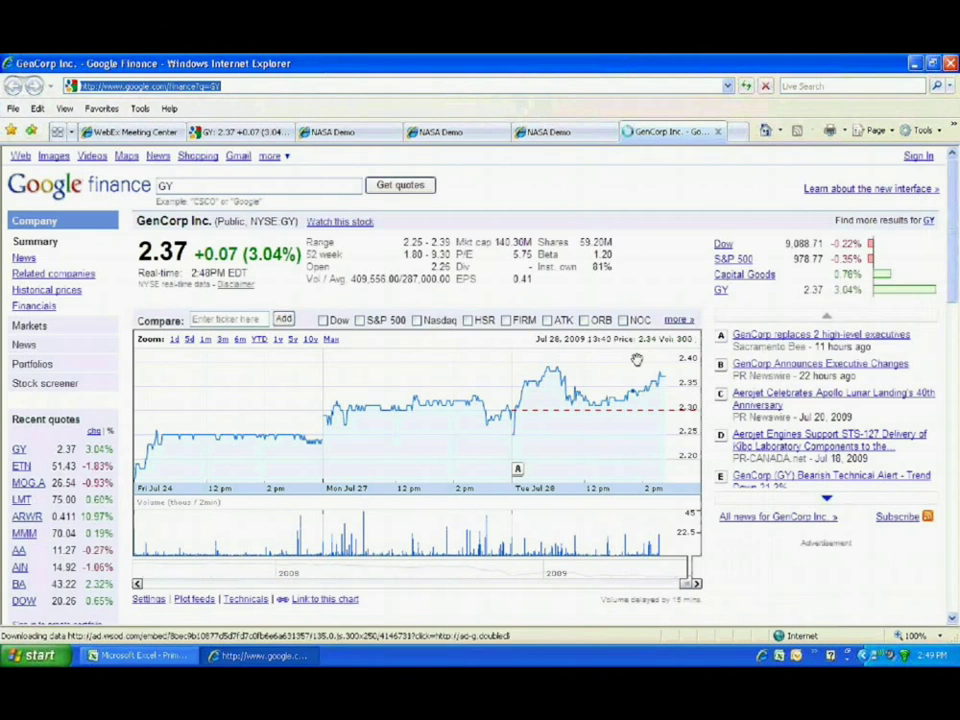
{"action": "left_click", "coordinate": [914, 64]}
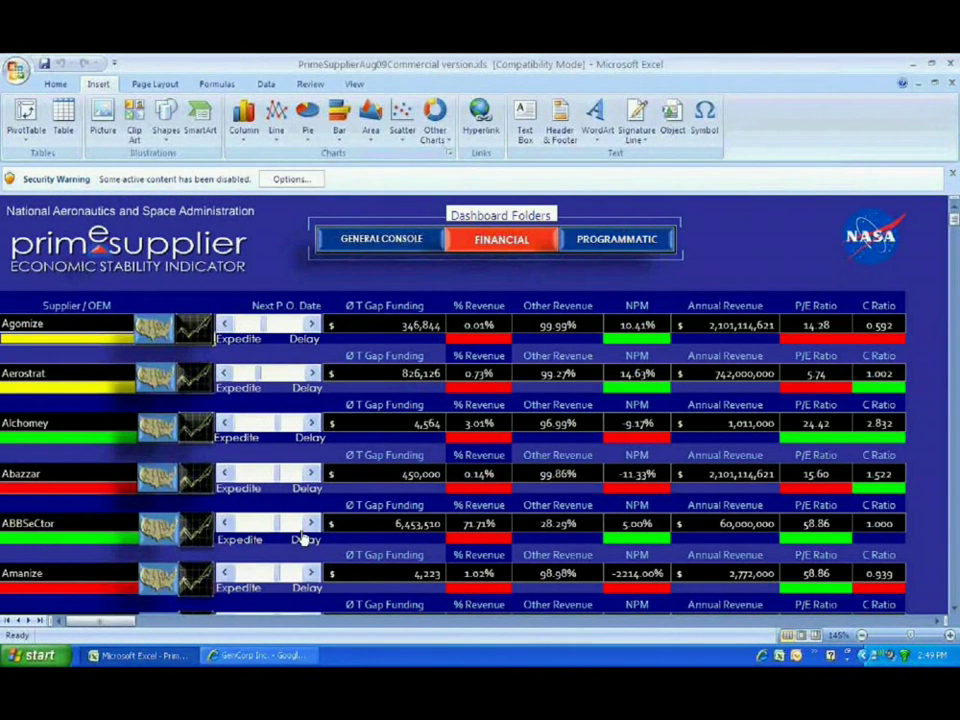
Step: Open the Programmatic dashboard, revisit the Financial one for comparison, and return to Programmatic
{"action": "left_click", "coordinate": [578, 254]}
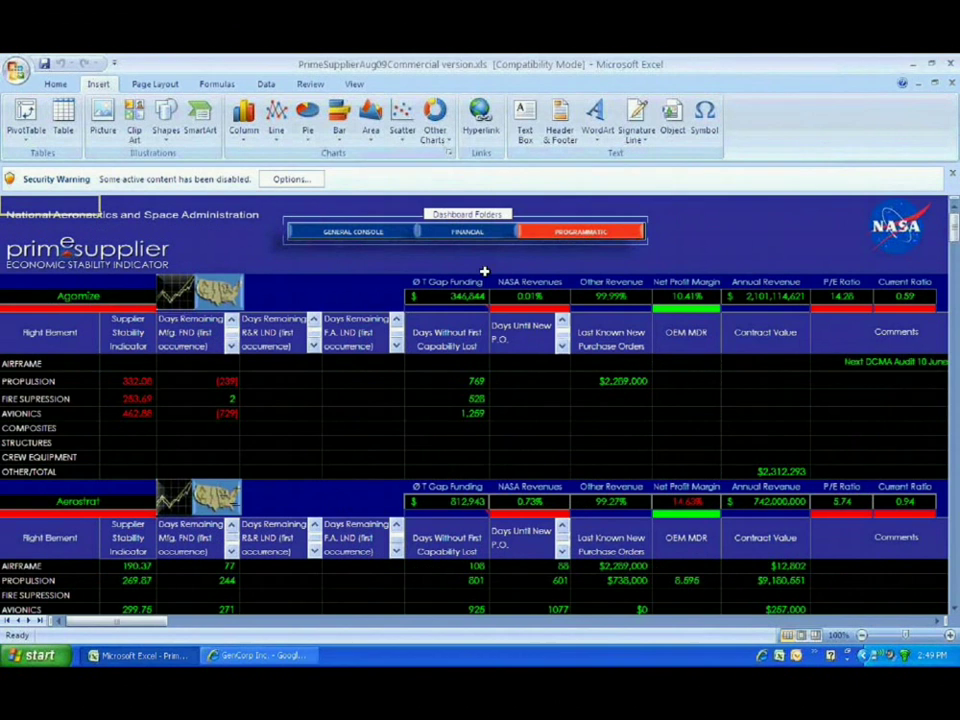
{"action": "left_click", "coordinate": [467, 231]}
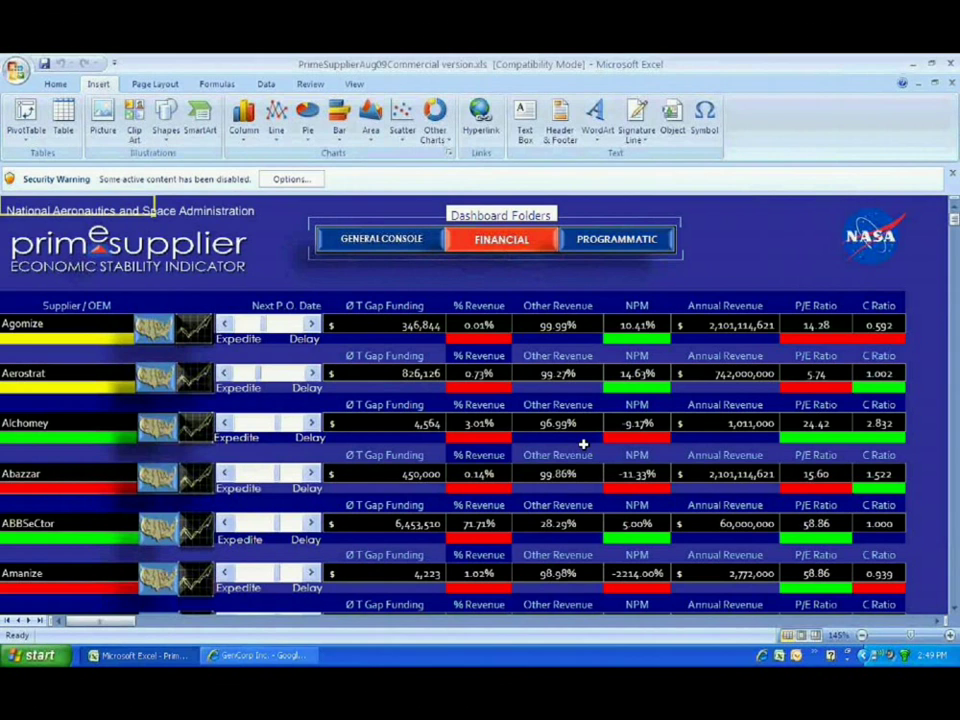
{"action": "left_click", "coordinate": [651, 250]}
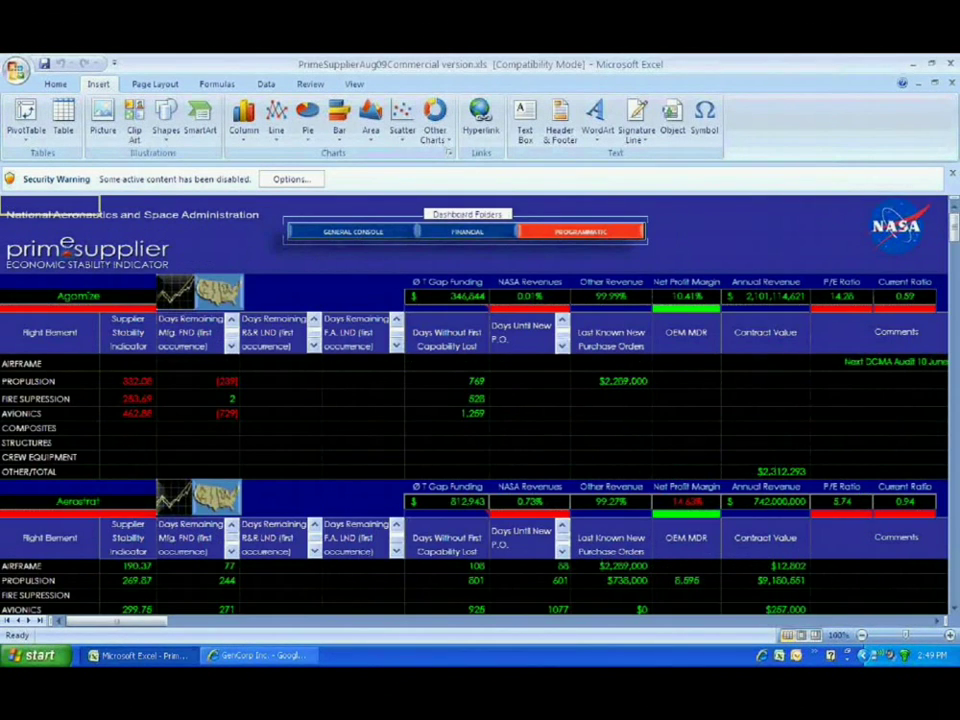
Step: Examine Aerostrat's flight element columns, from days remaining and days until new P.O. to OEM MDR and contract value
{"action": "scroll", "coordinate": [560, 452], "scroll_direction": "down", "scroll_amount": 1}
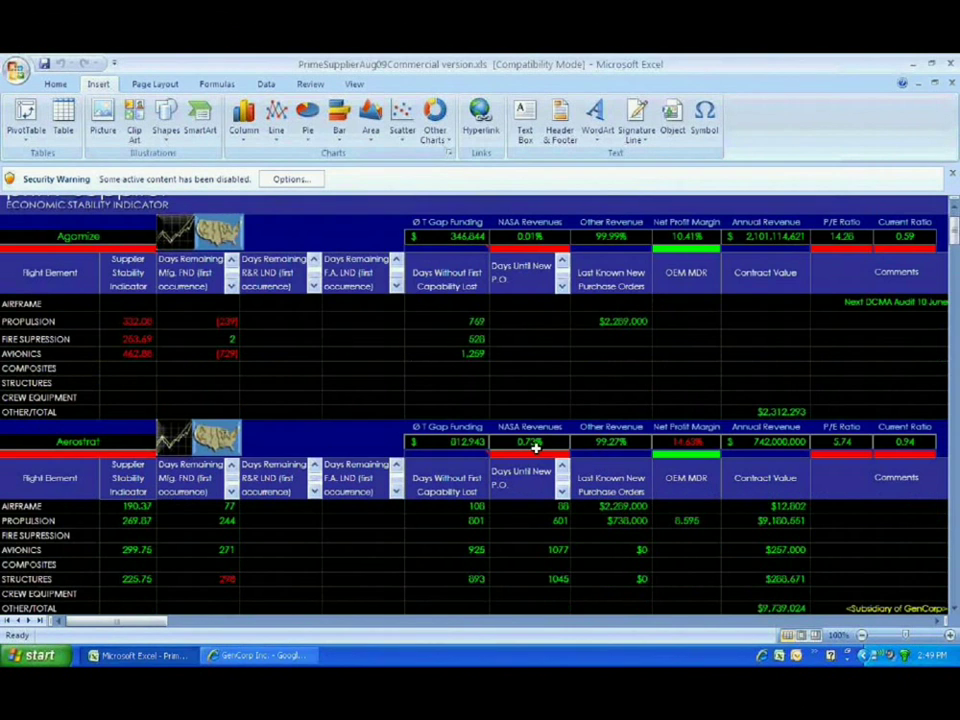
{"action": "scroll", "coordinate": [340, 476], "scroll_direction": "down", "scroll_amount": 1}
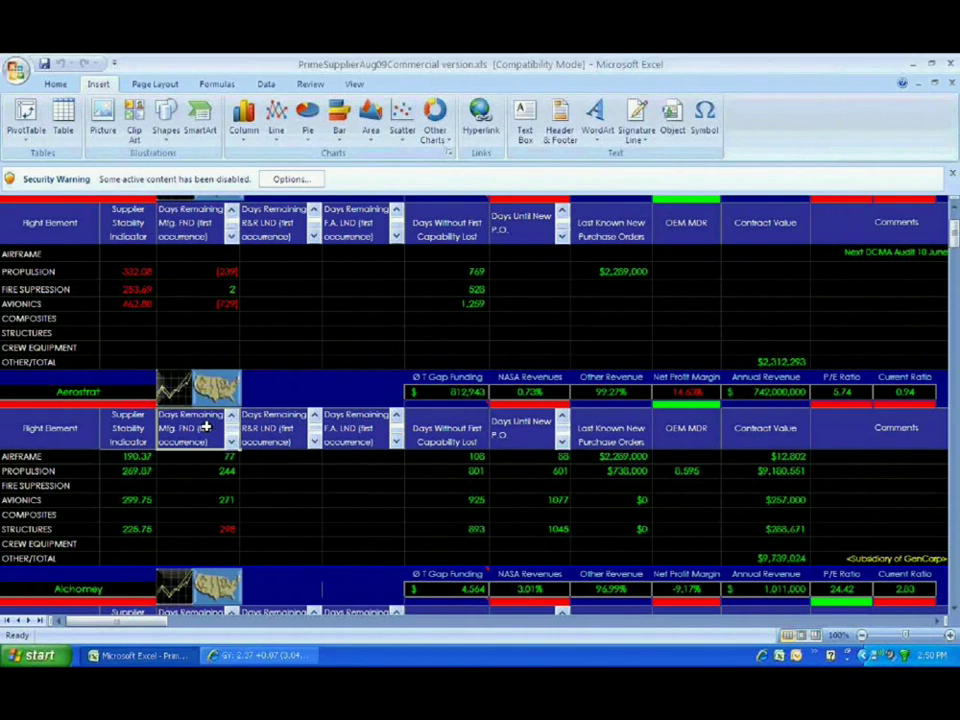
{"action": "left_click", "coordinate": [343, 426]}
{"action": "left_click", "coordinate": [439, 429]}
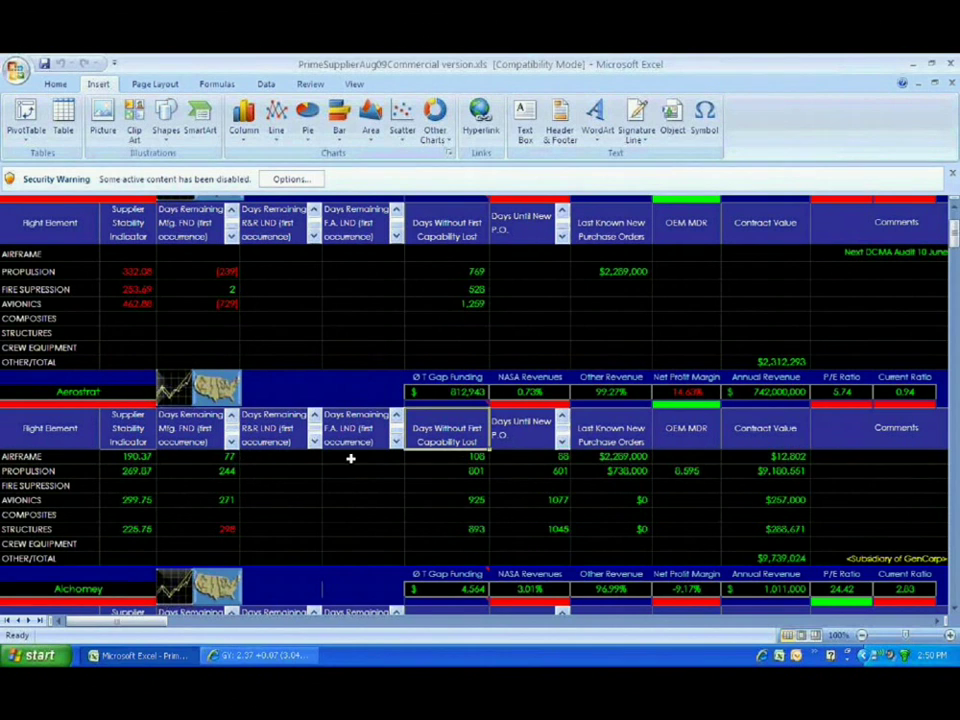
{"action": "left_click", "coordinate": [527, 455]}
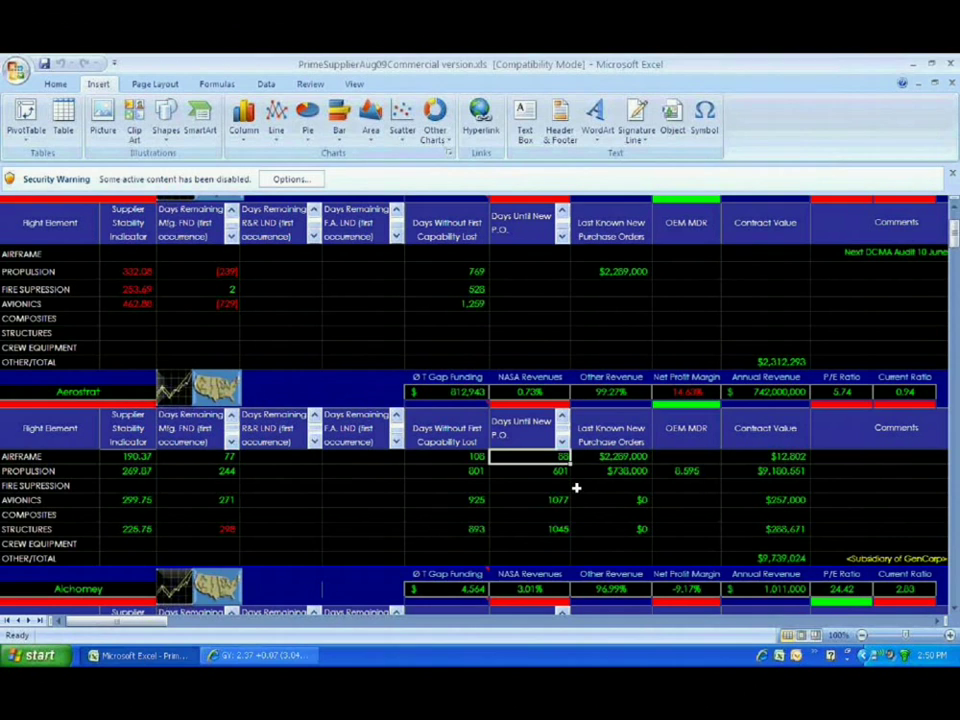
{"action": "key", "text": "Right"}
{"action": "key", "text": "Down"}
{"action": "left_click", "coordinate": [684, 469]}
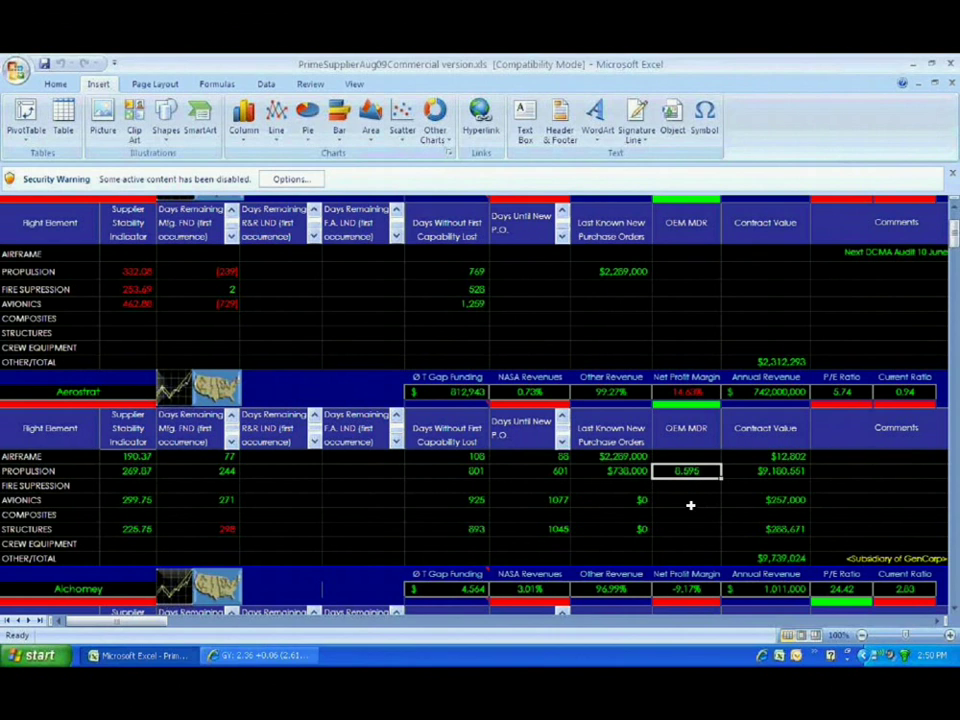
{"action": "left_click", "coordinate": [688, 485]}
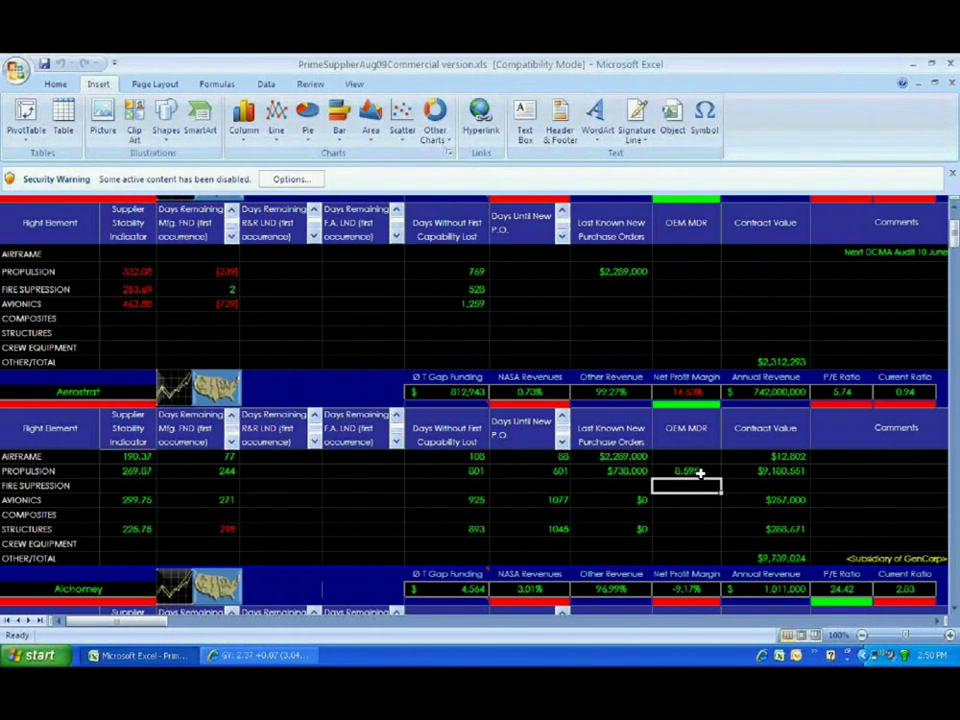
{"action": "left_click", "coordinate": [779, 468]}
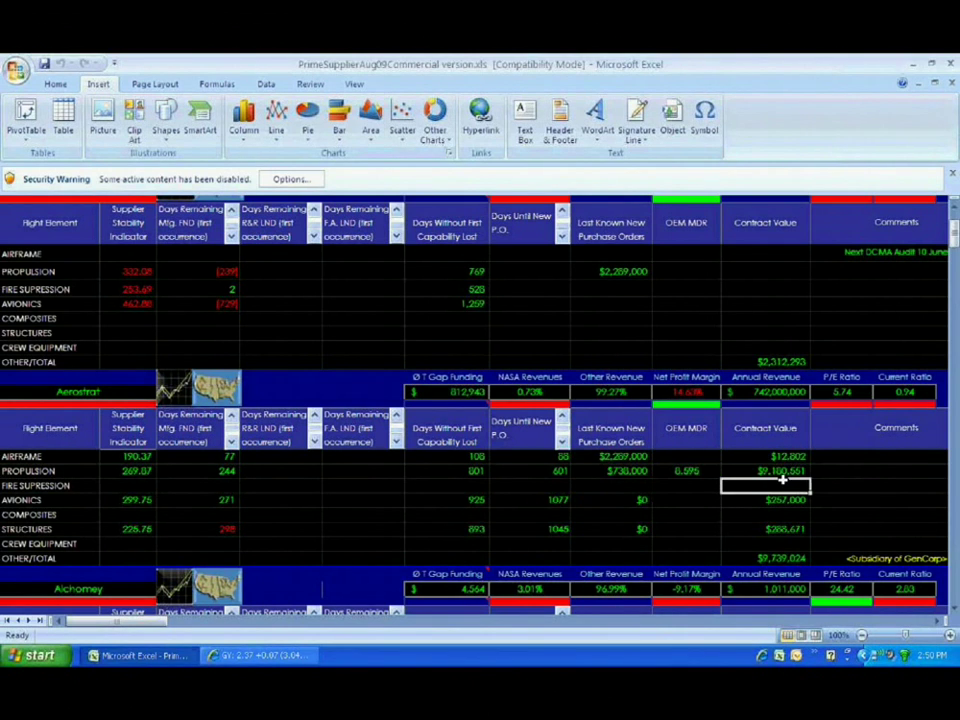
{"action": "left_click", "coordinate": [775, 466]}
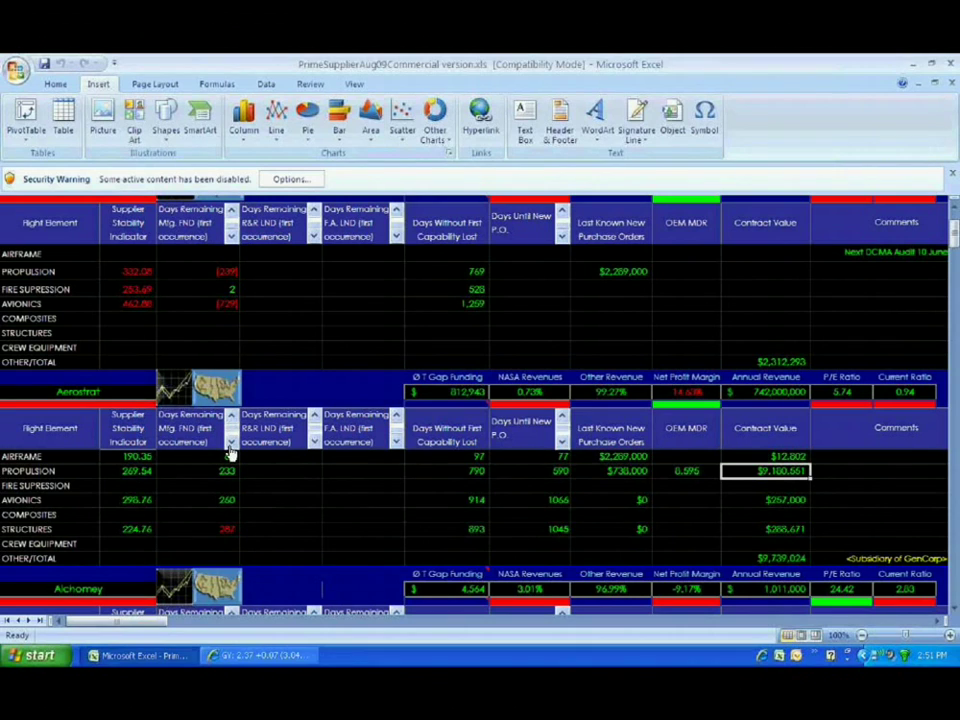
Step: Increase Aerostrat's days remaining for Mfg. FND to 88 for Airframe, and select the Avionics days until new P.O
{"action": "left_click", "coordinate": [529, 471]}
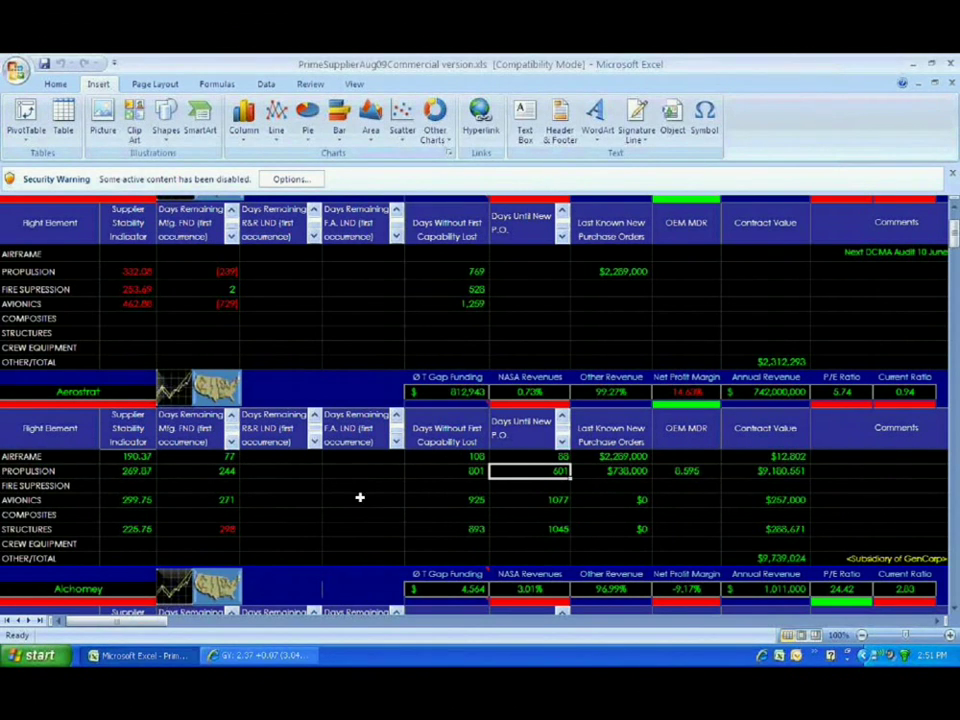
{"action": "left_click", "coordinate": [229, 456]}
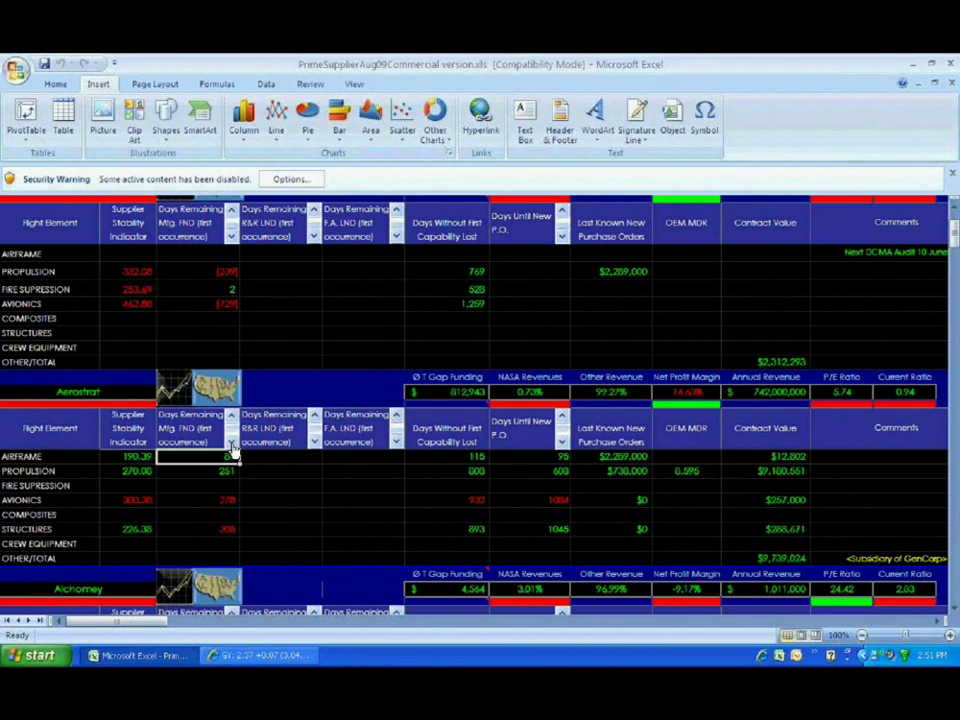
{"action": "left_click", "coordinate": [552, 500]}
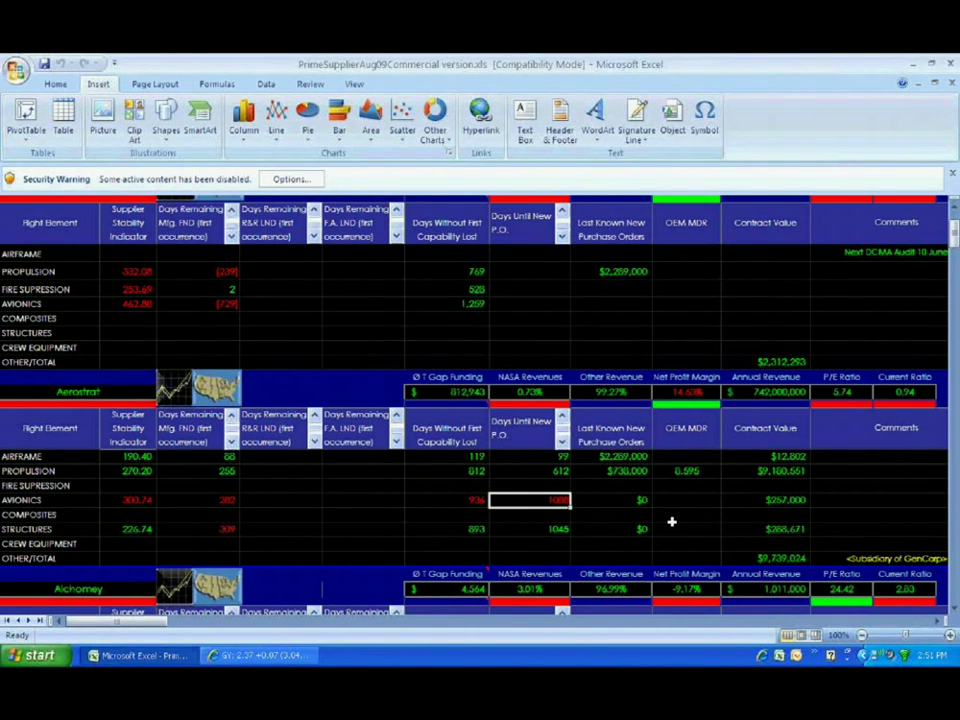
Step: Review the General Console and Financial dashboards, and return to Aerostrat's flight elements on the Programmatic dashboard
{"action": "scroll", "coordinate": [425, 492], "scroll_direction": "up", "scroll_amount": 3}
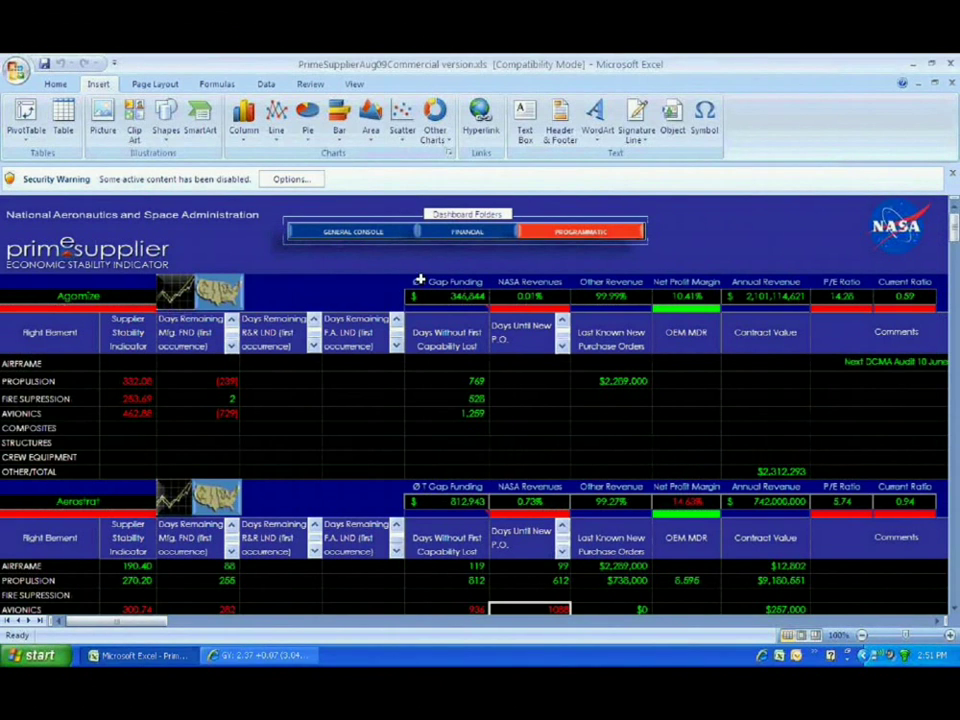
{"action": "left_click", "coordinate": [395, 235]}
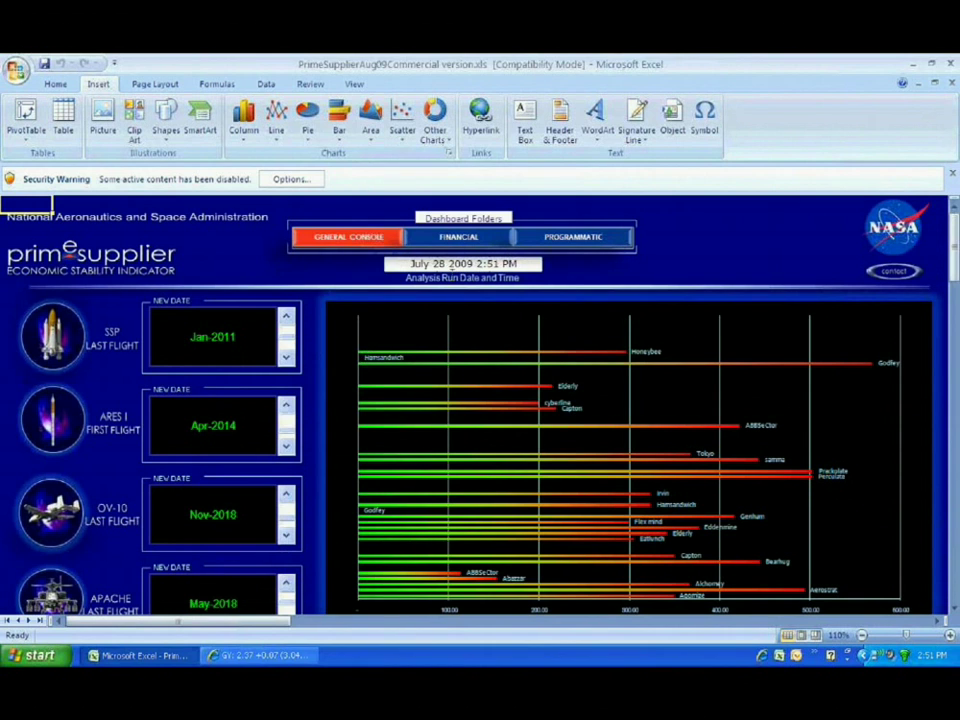
{"action": "left_click", "coordinate": [489, 247]}
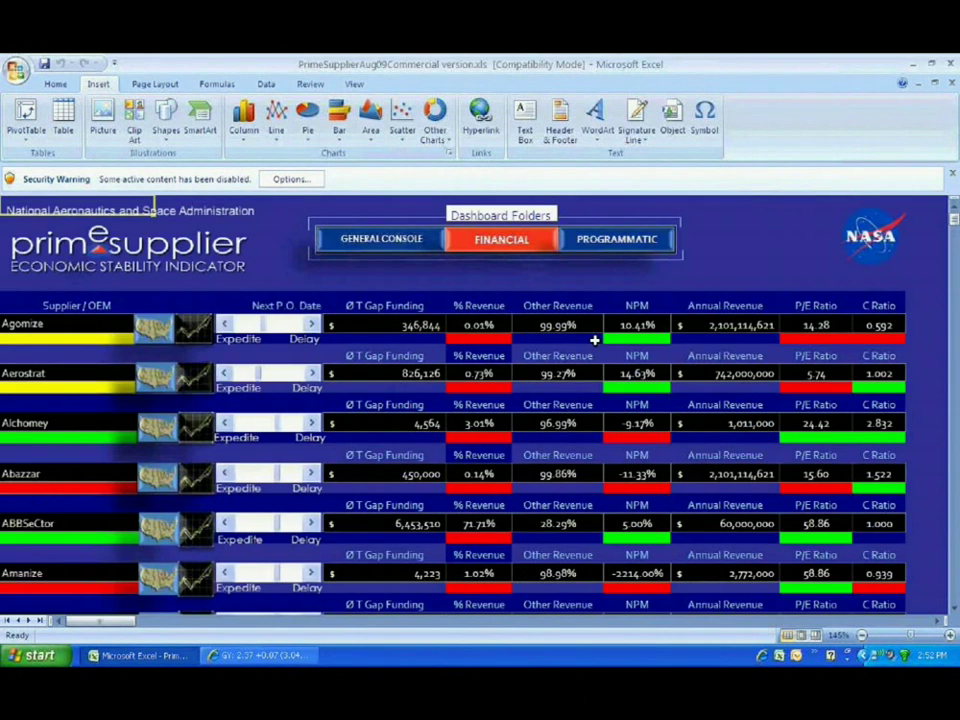
{"action": "left_click", "coordinate": [589, 251]}
{"action": "scroll", "coordinate": [528, 431], "scroll_direction": "down", "scroll_amount": 1}
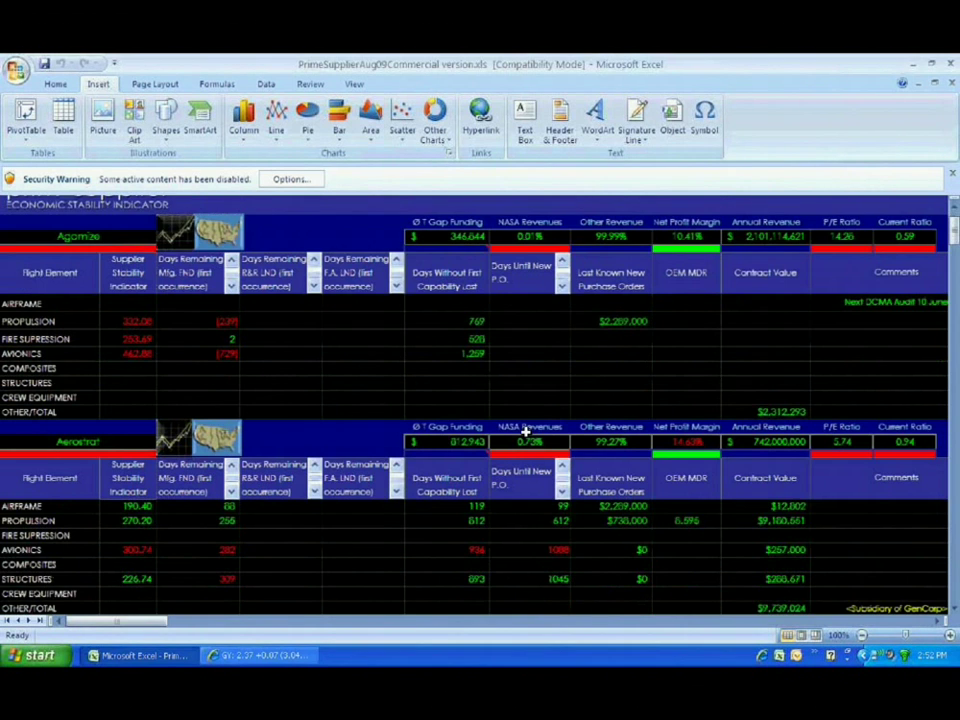
{"action": "scroll", "coordinate": [525, 431], "scroll_direction": "down", "scroll_amount": 1}
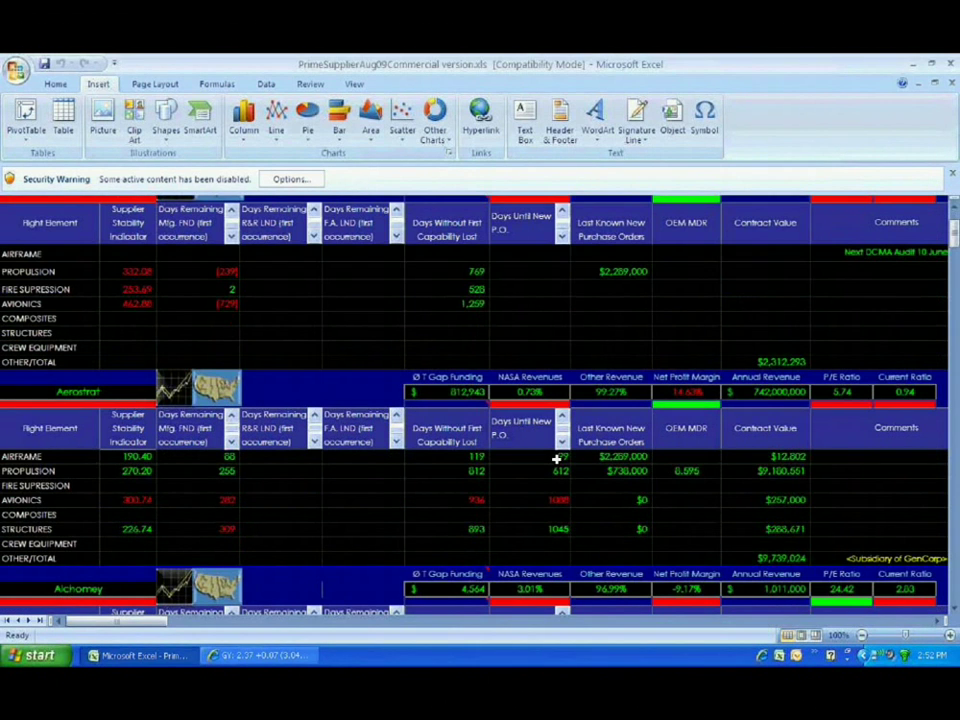